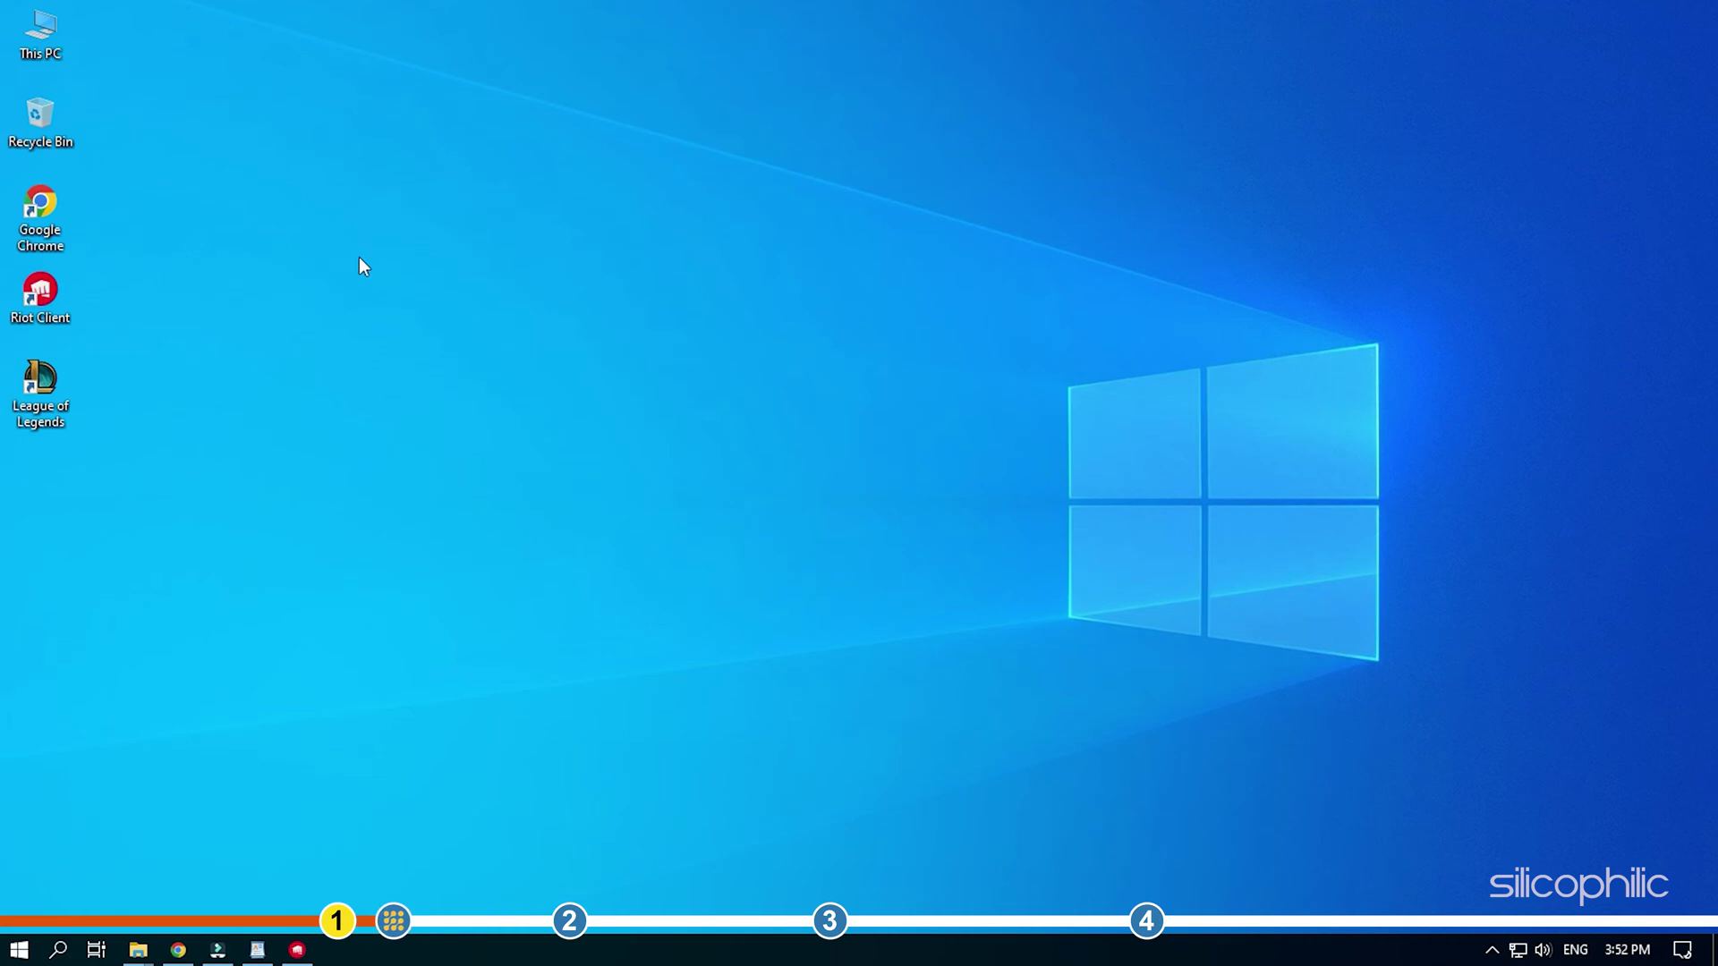
Bring up the Riot Client and open its settings.
left_click(297, 951)
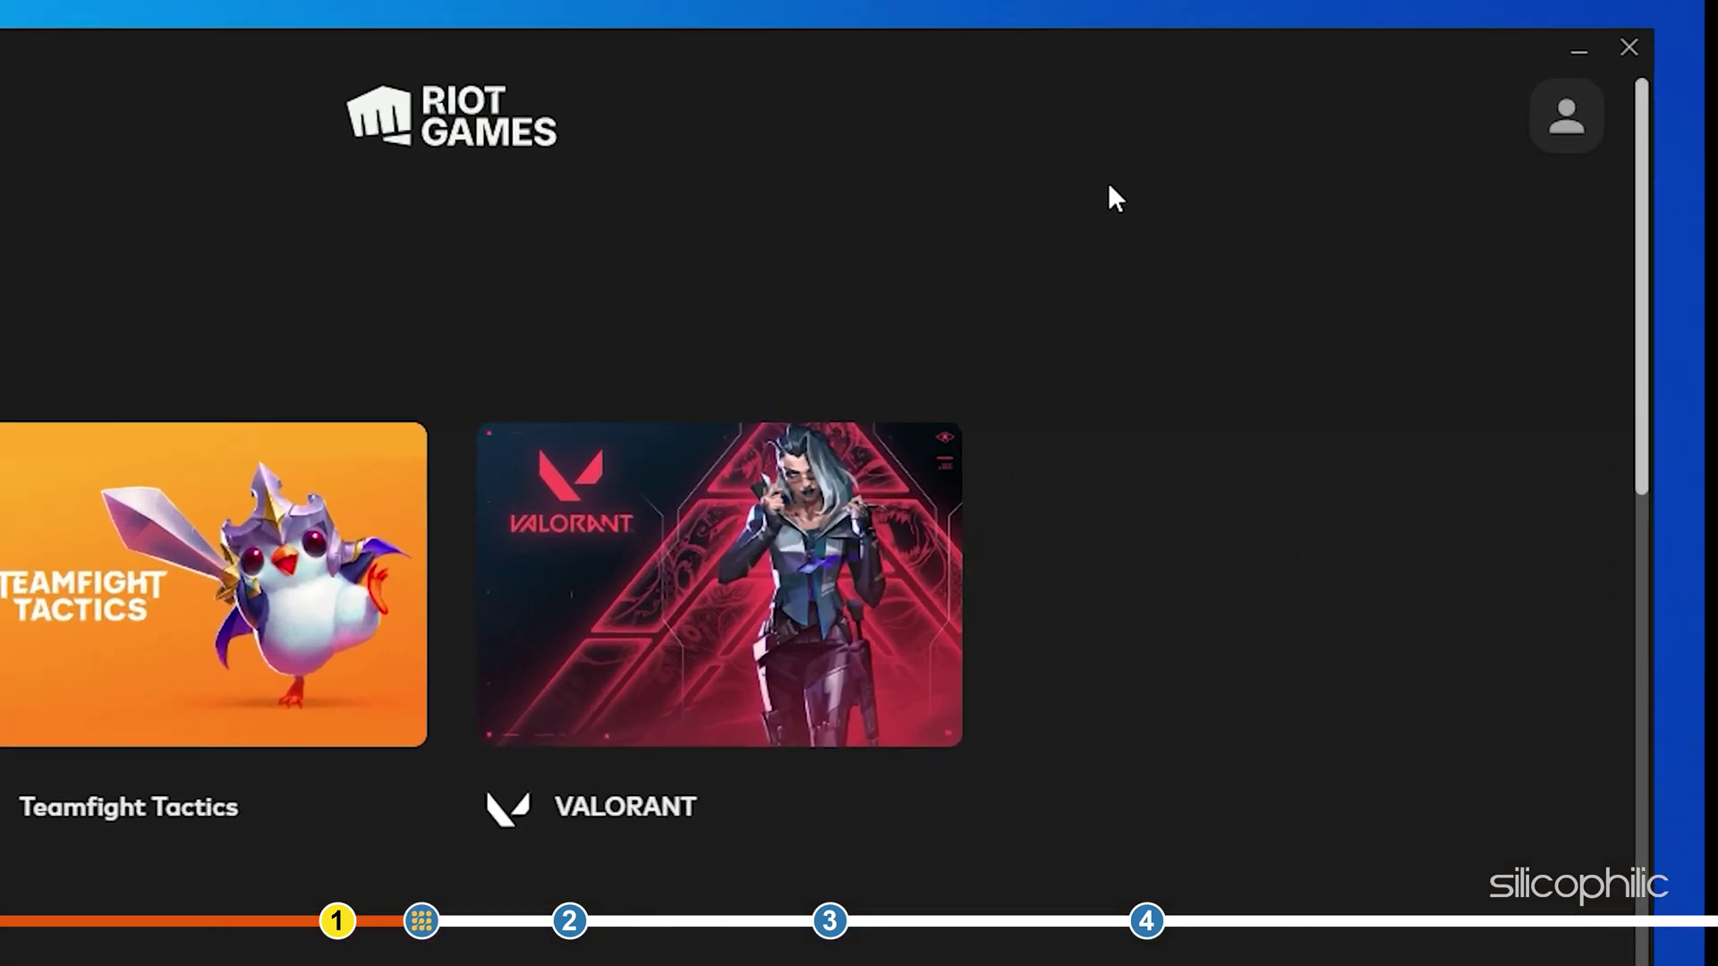
left_click(1580, 113)
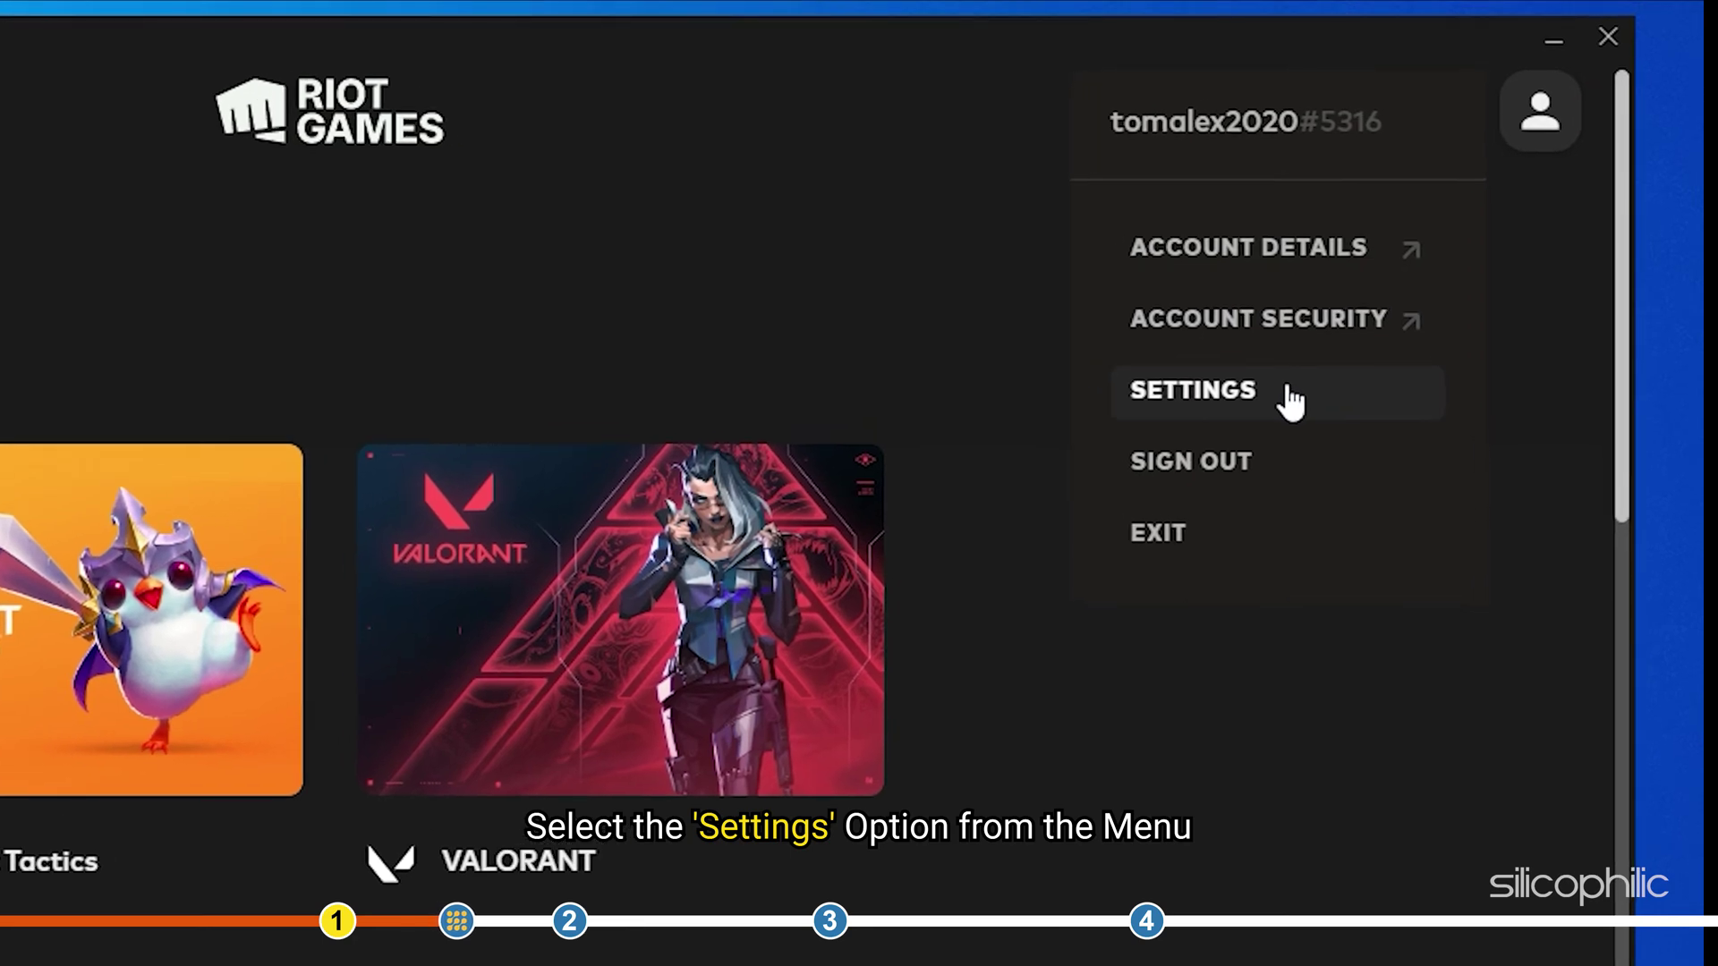
left_click(1289, 398)
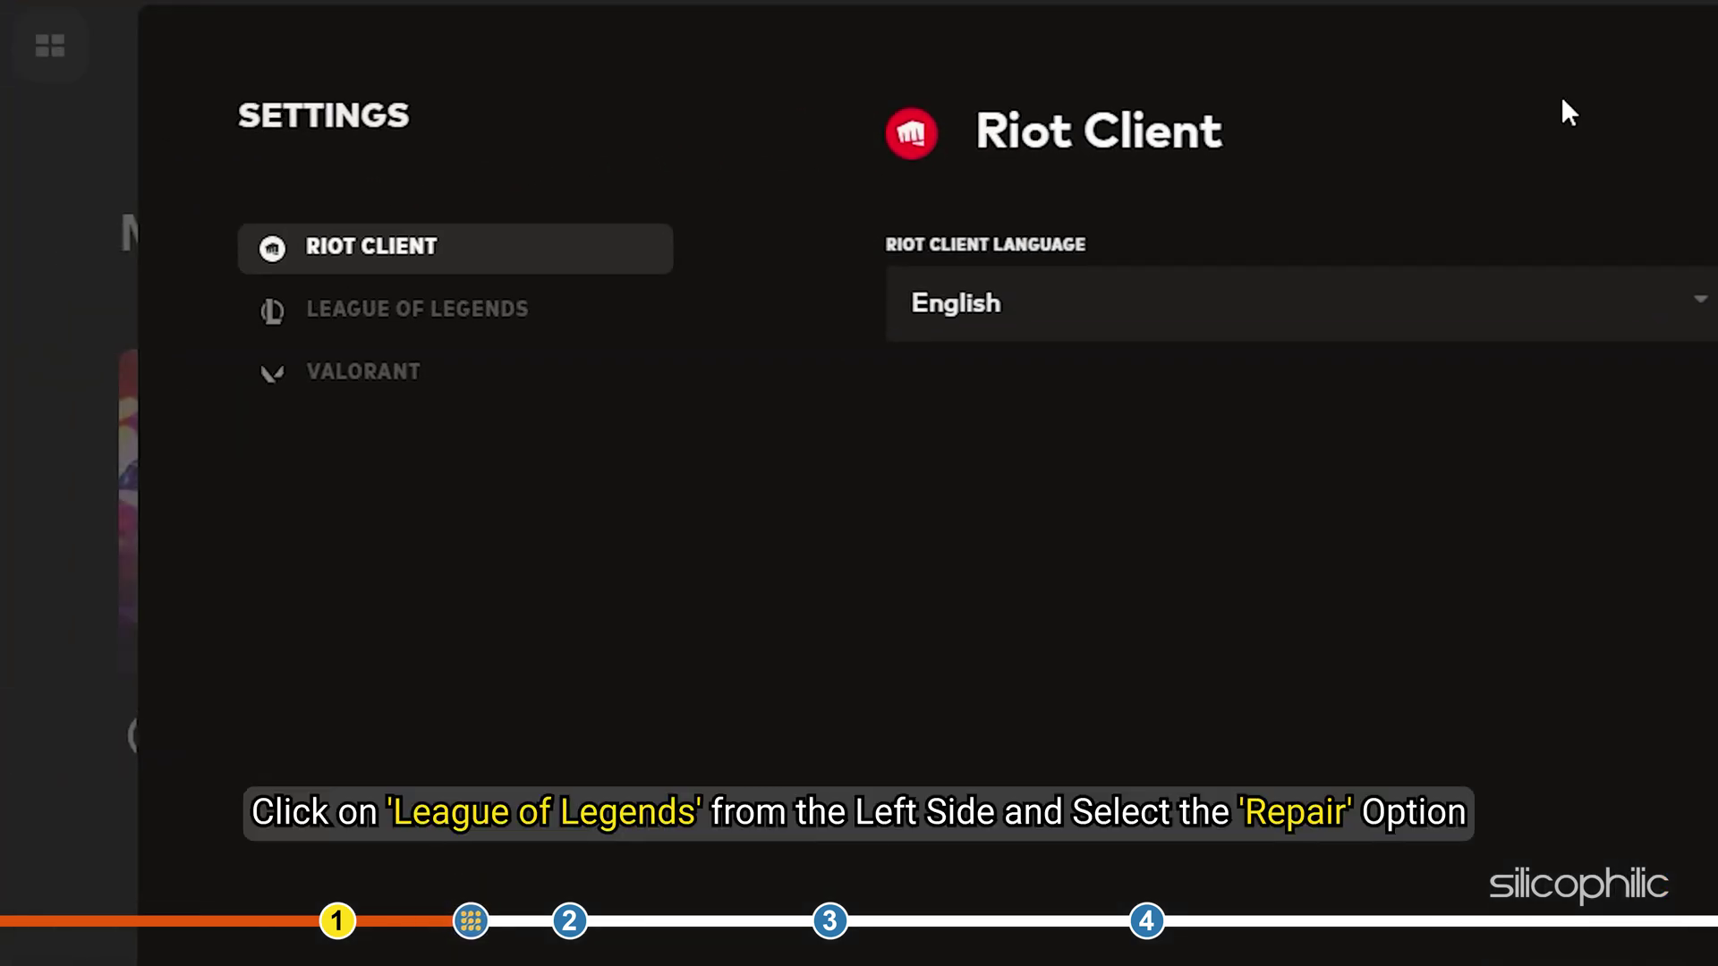
Run a repair of League of Legends from its settings page, then close the settings and the Riot Client.
left_click(549, 313)
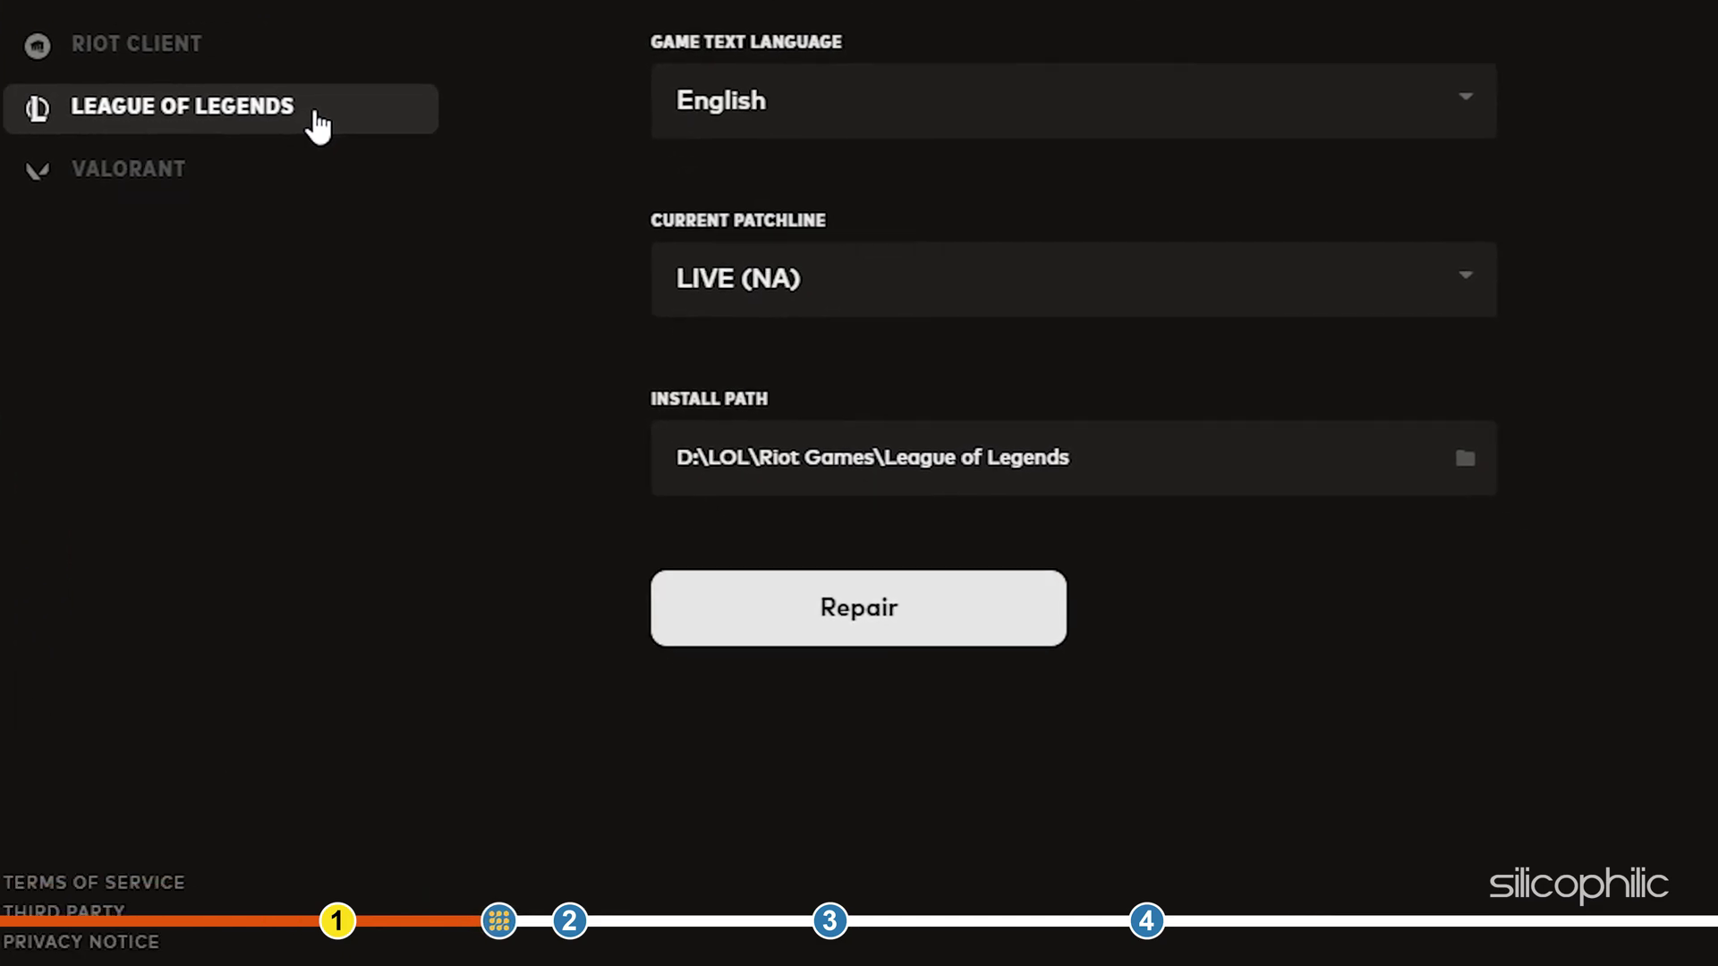
left_click(927, 614)
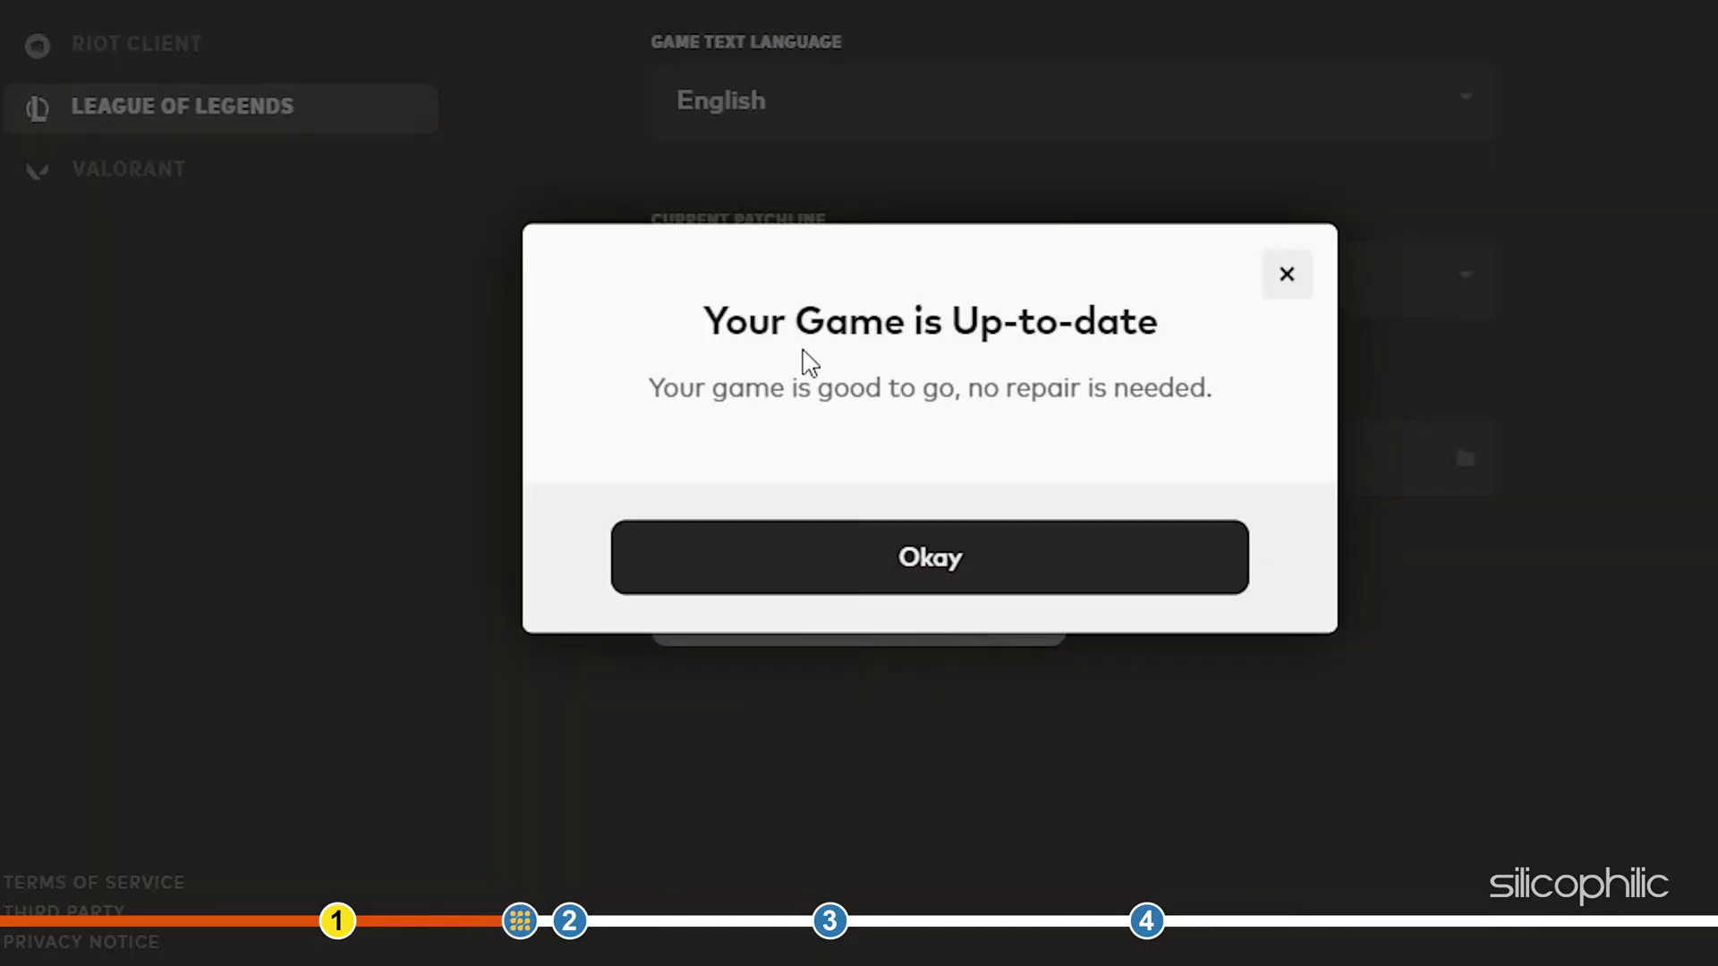
left_click(955, 565)
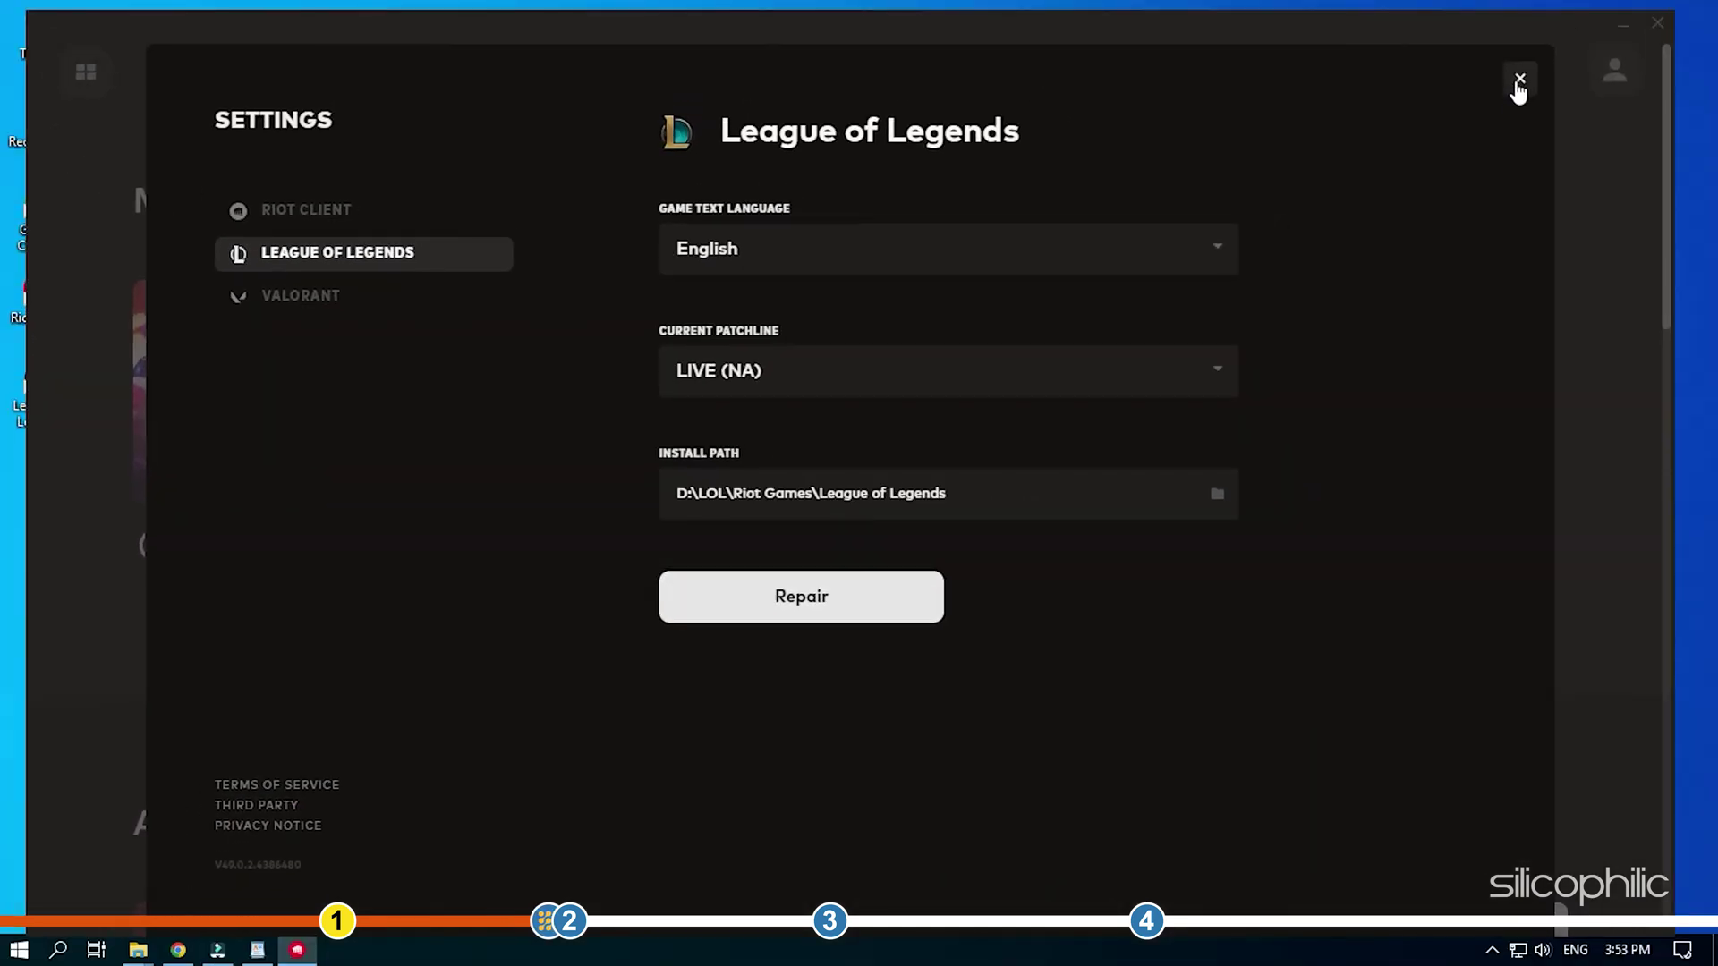
left_click(1516, 76)
left_click(1658, 22)
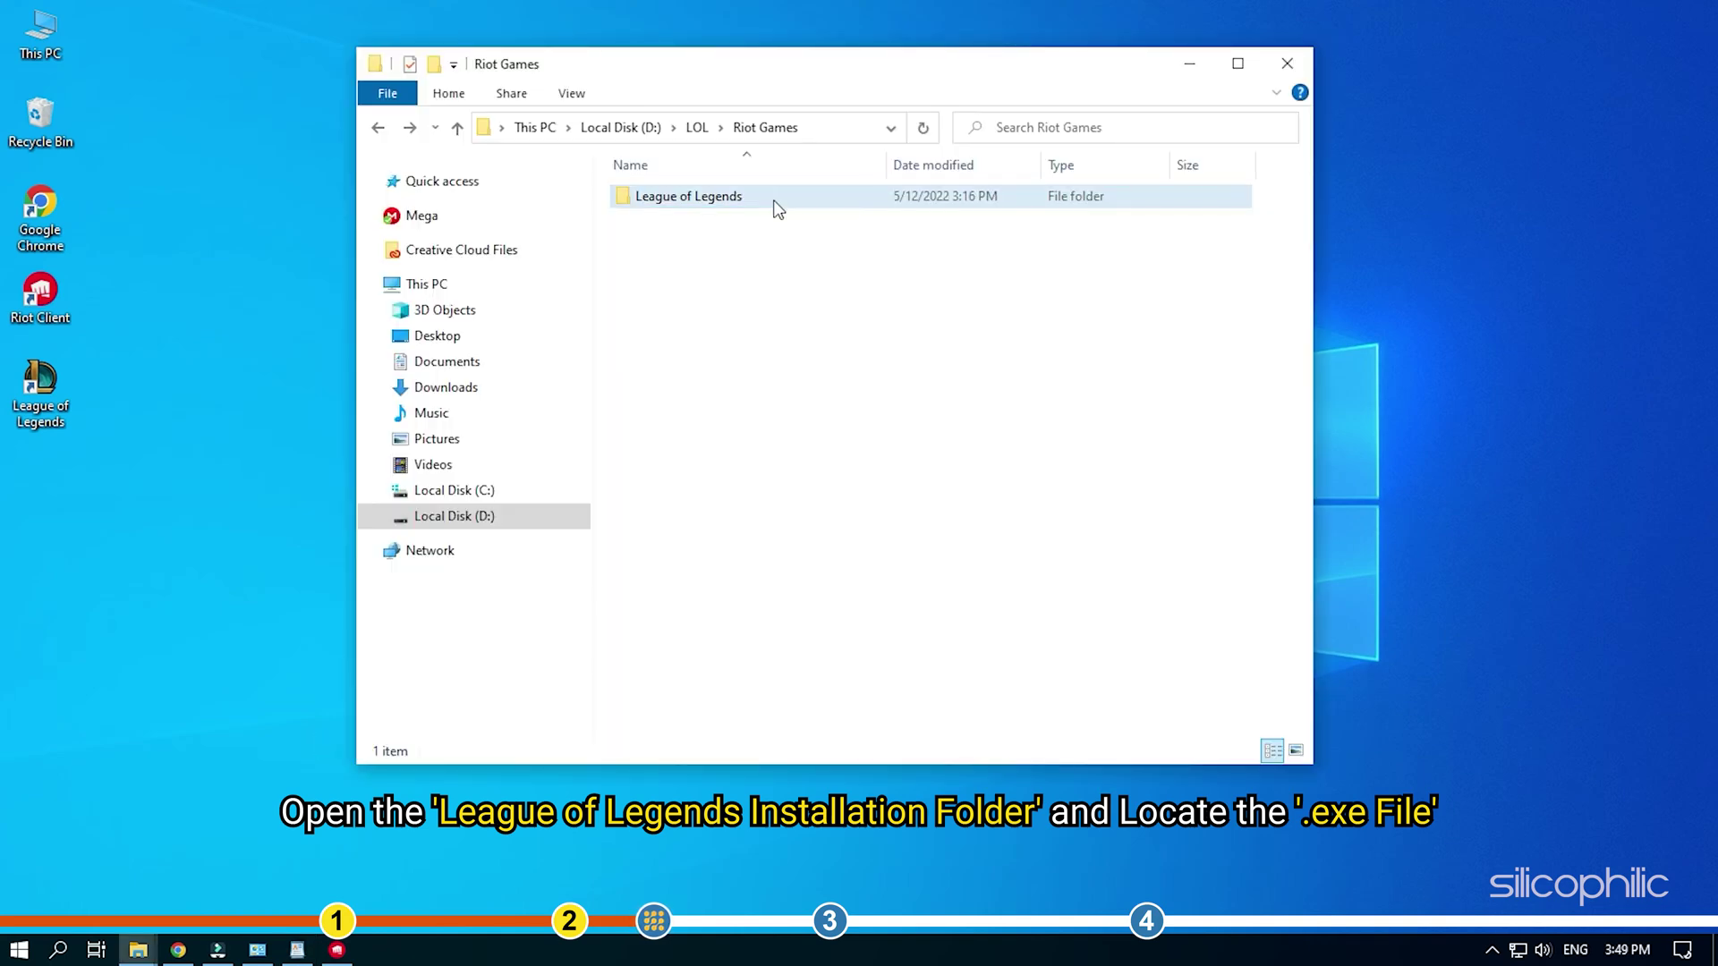
Open the properties of the LeagueClient application in the League of Legends installation folder.
double_click(774, 200)
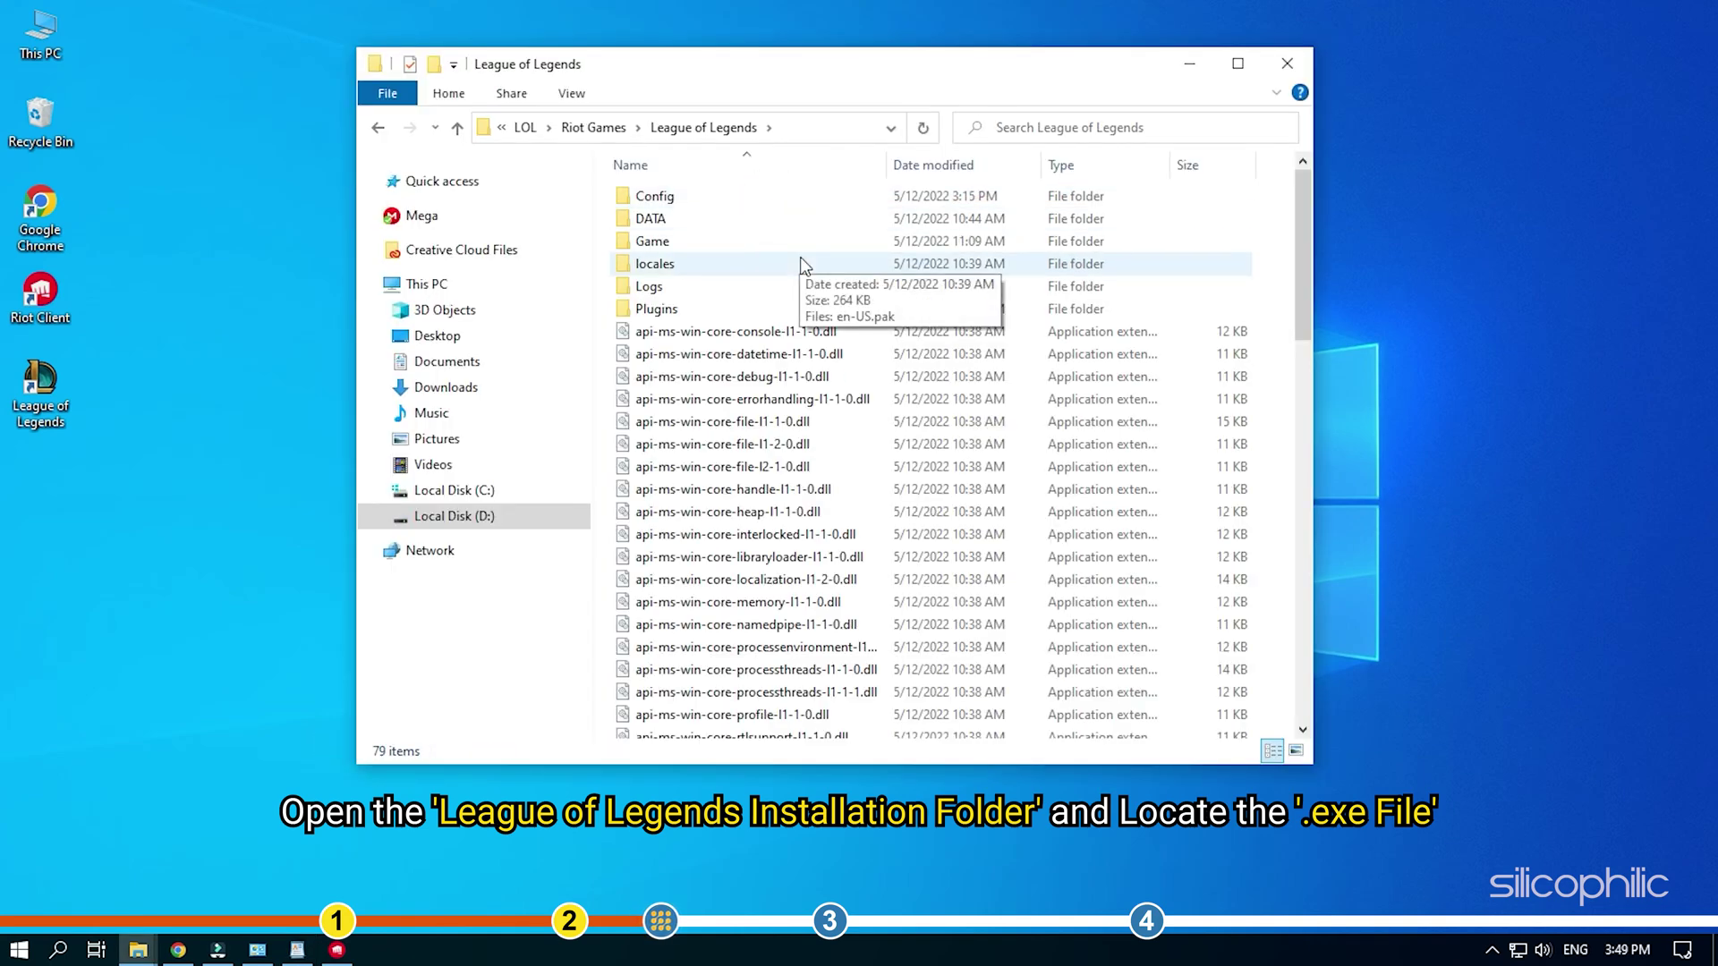
scroll(802, 277, "down", 13)
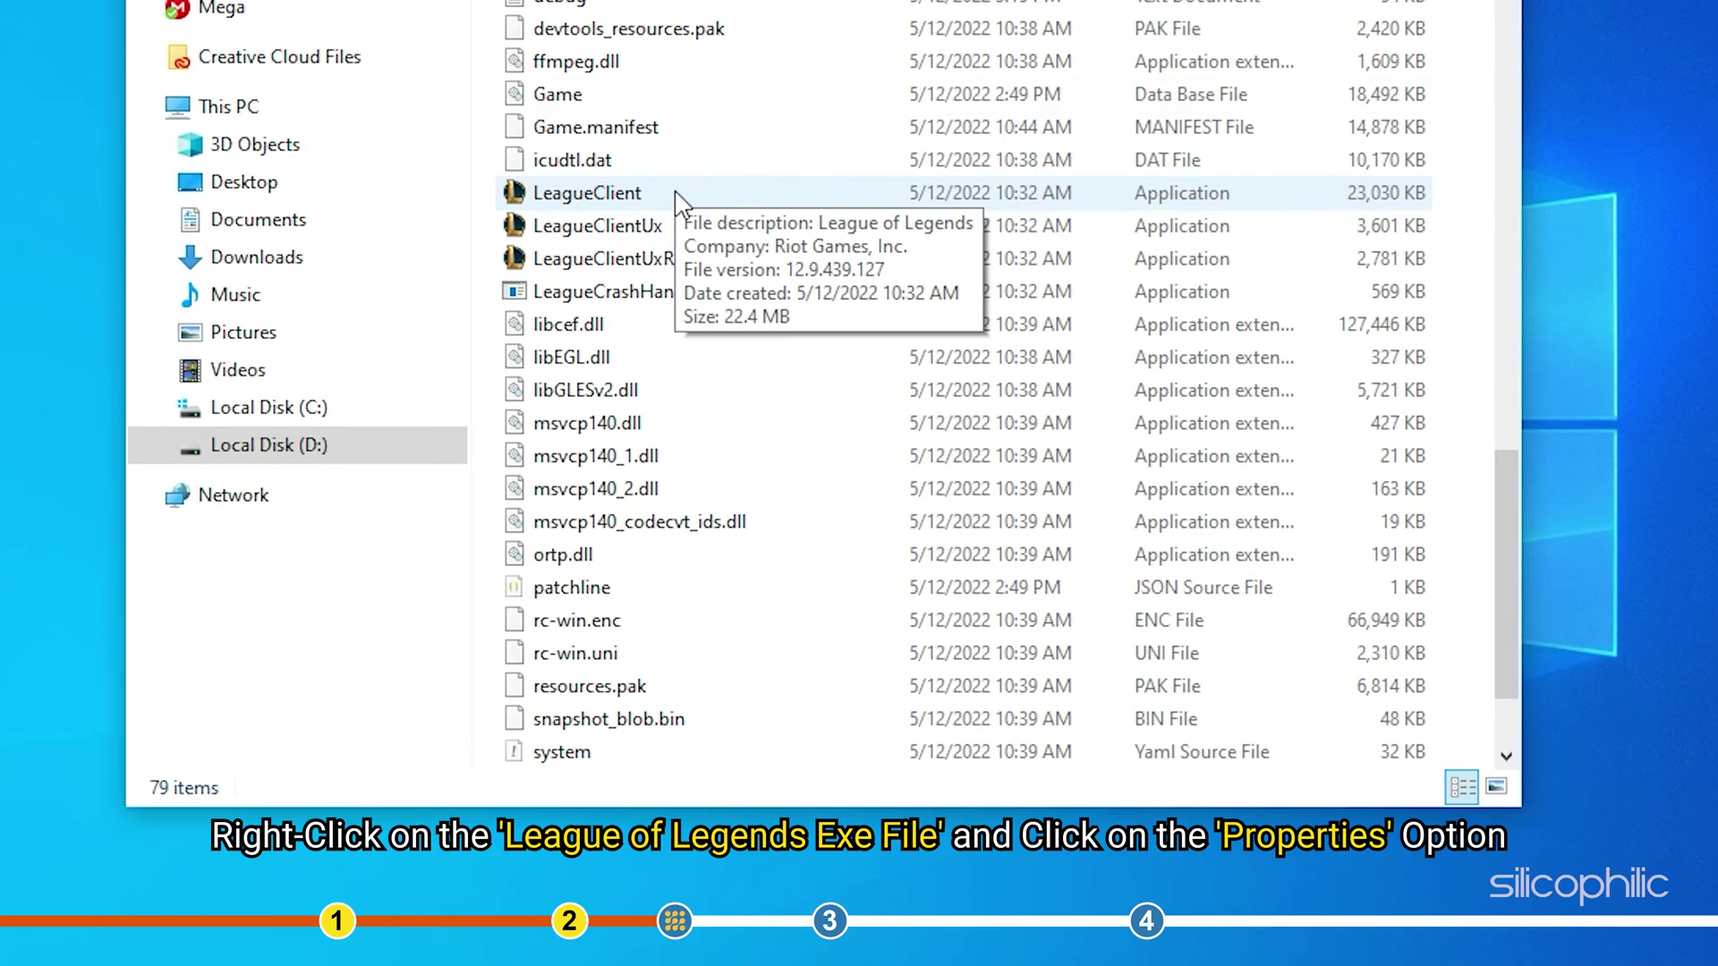
left_click(713, 288)
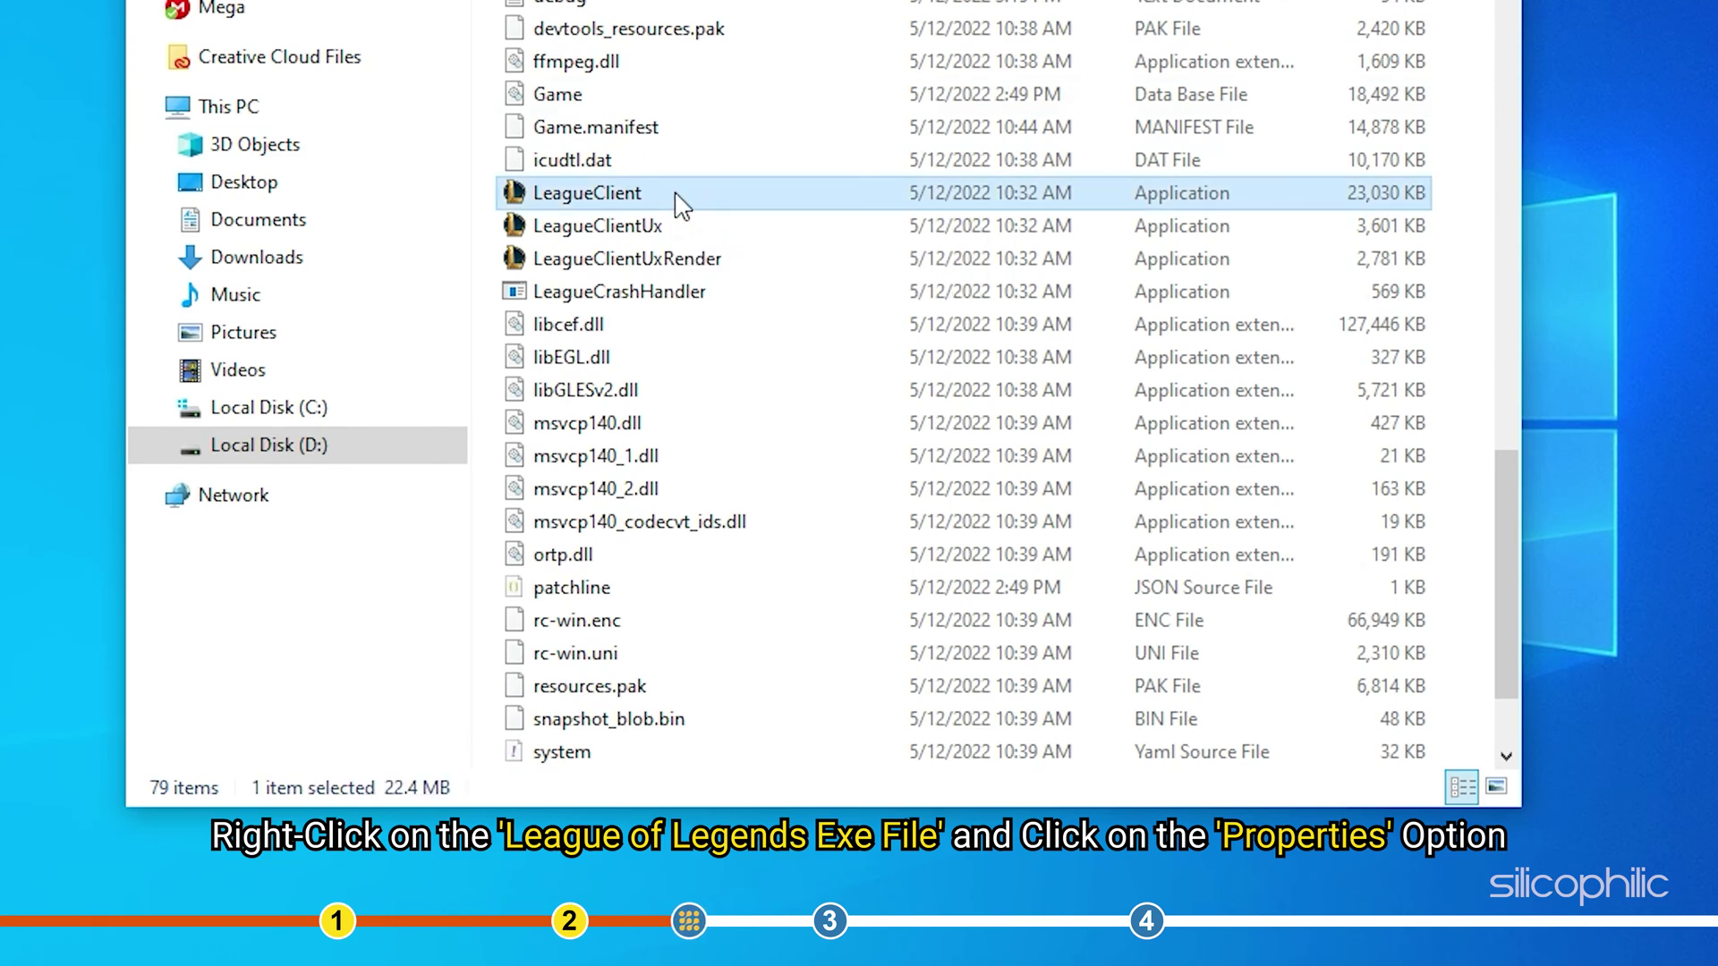
right_click(681, 205)
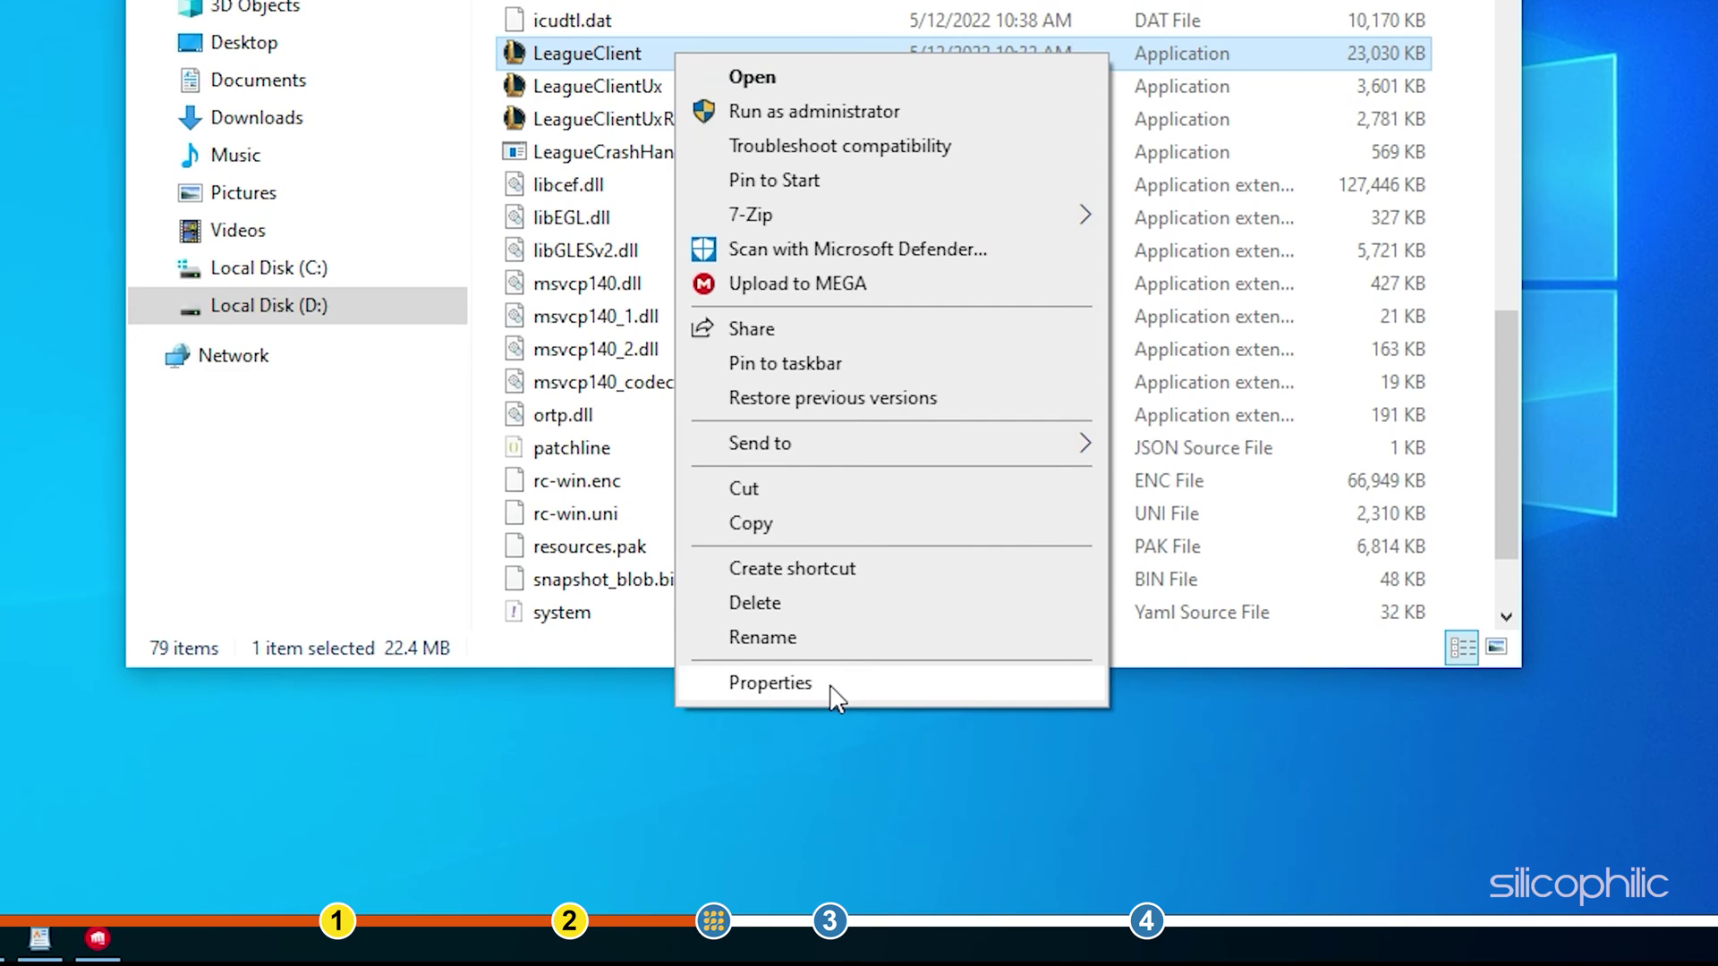
left_click(830, 820)
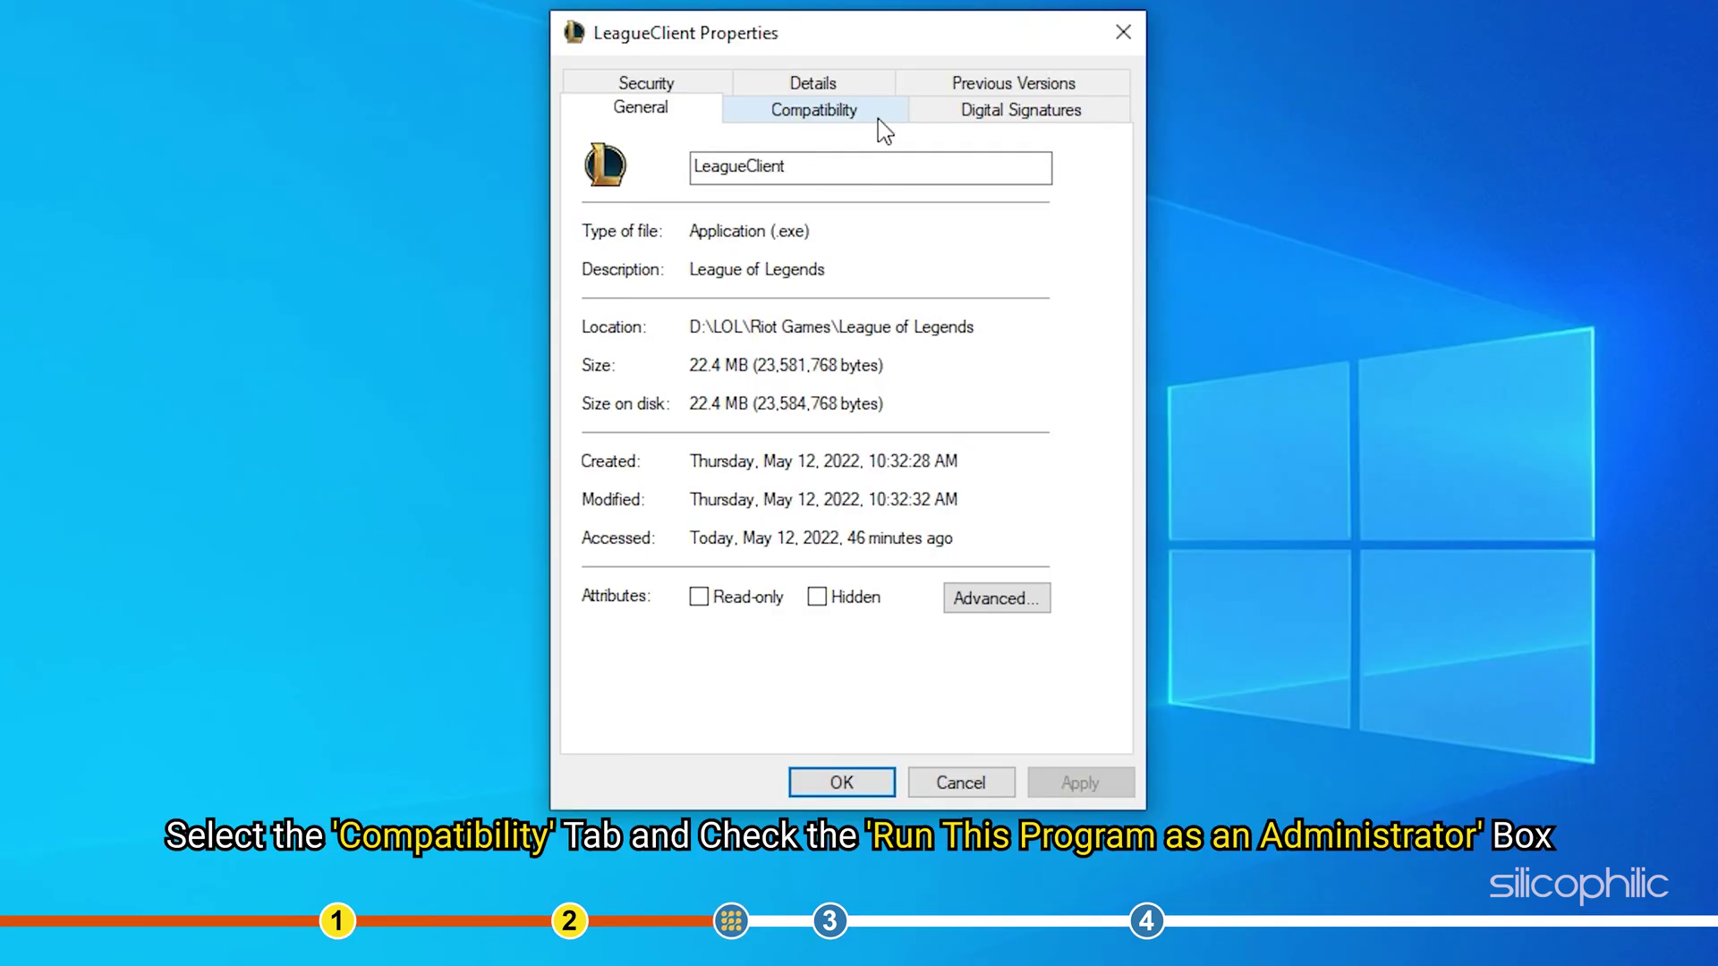
Set LeagueClient to run as an administrator in its compatibility settings, then apply the change and close the properties.
left_click(873, 114)
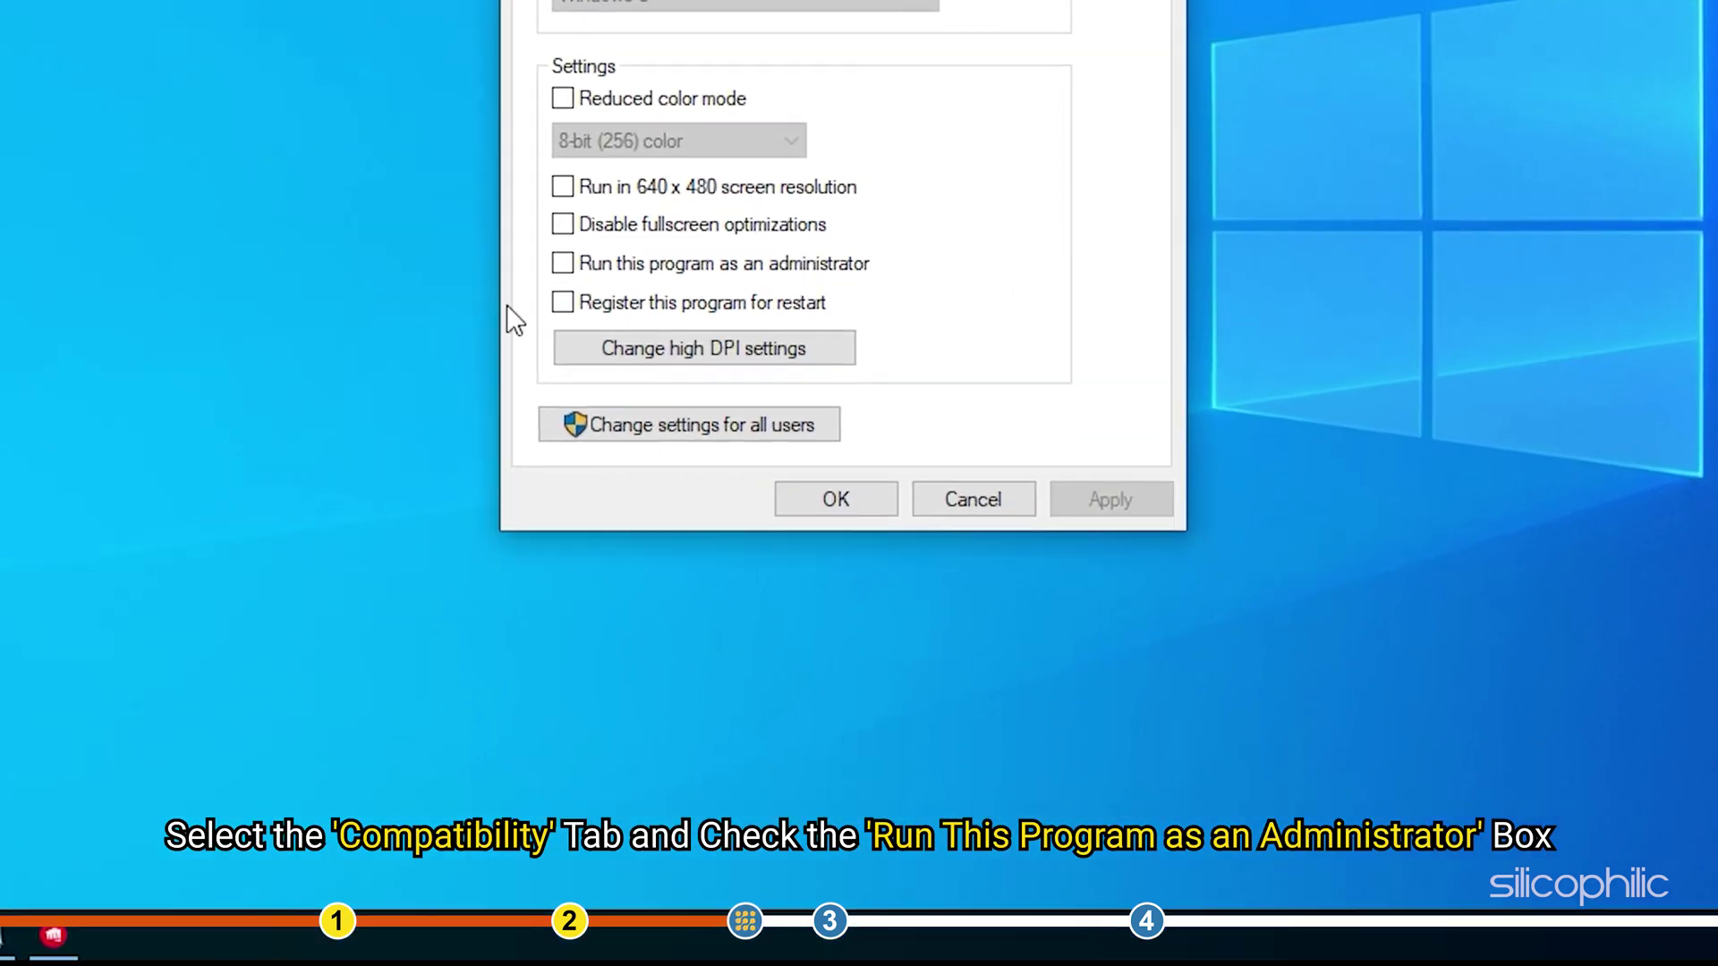
left_click(563, 264)
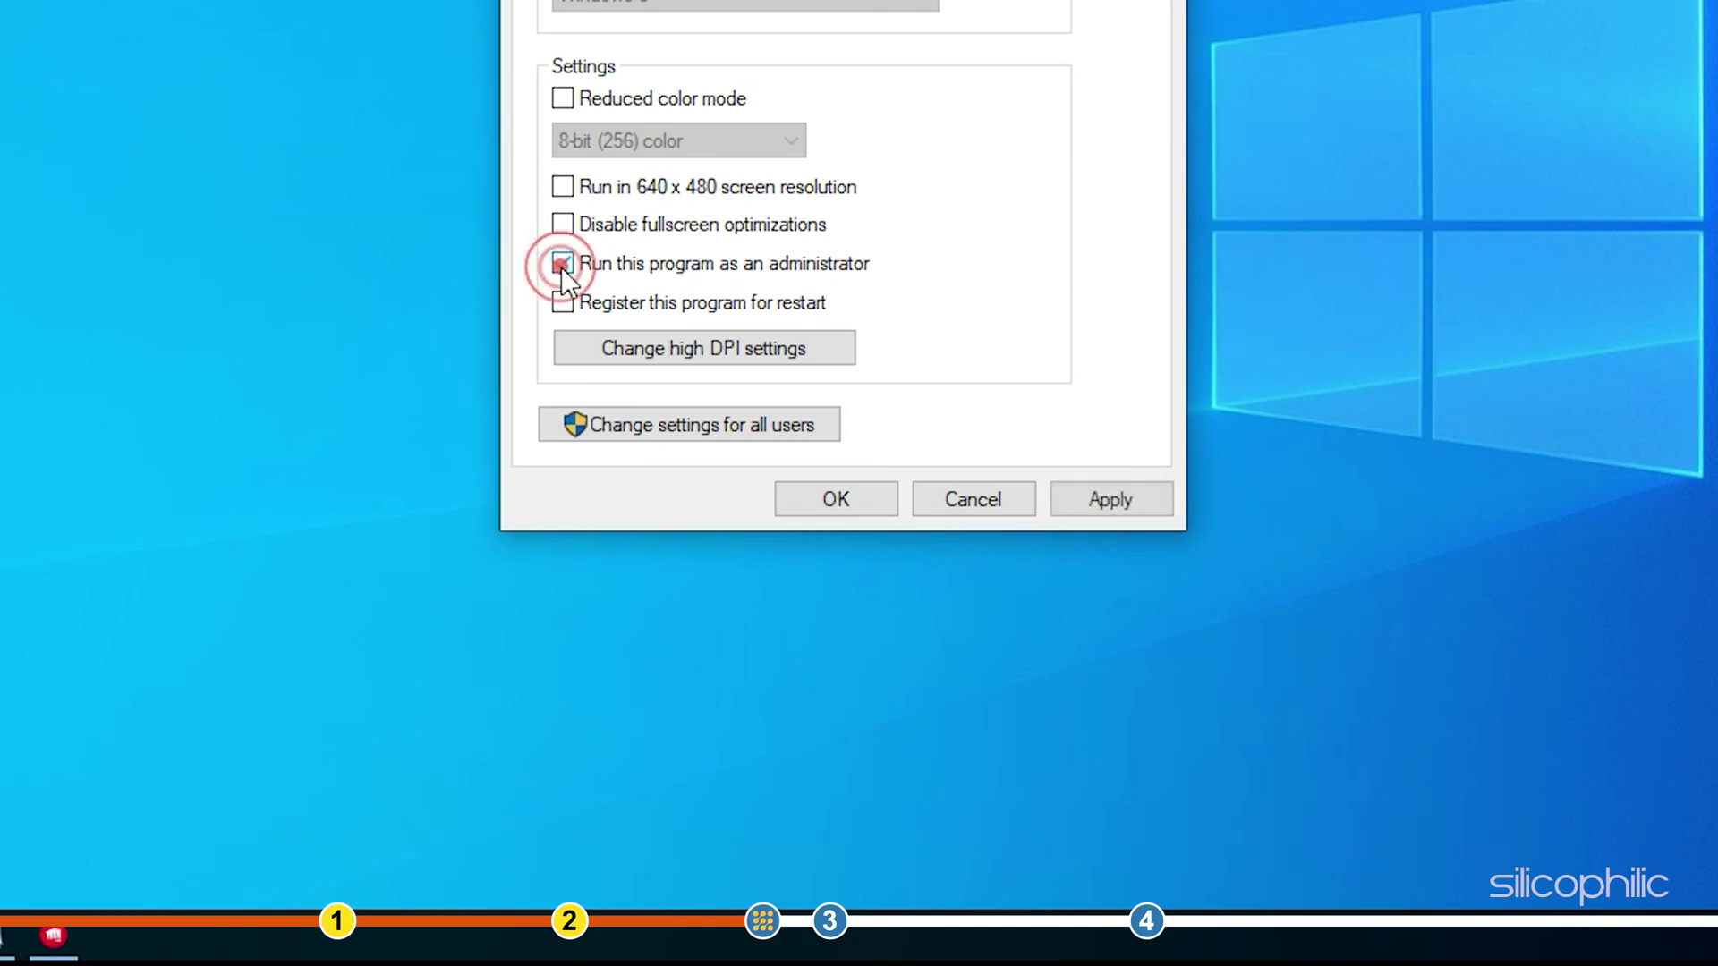
left_click(1149, 505)
left_click(873, 505)
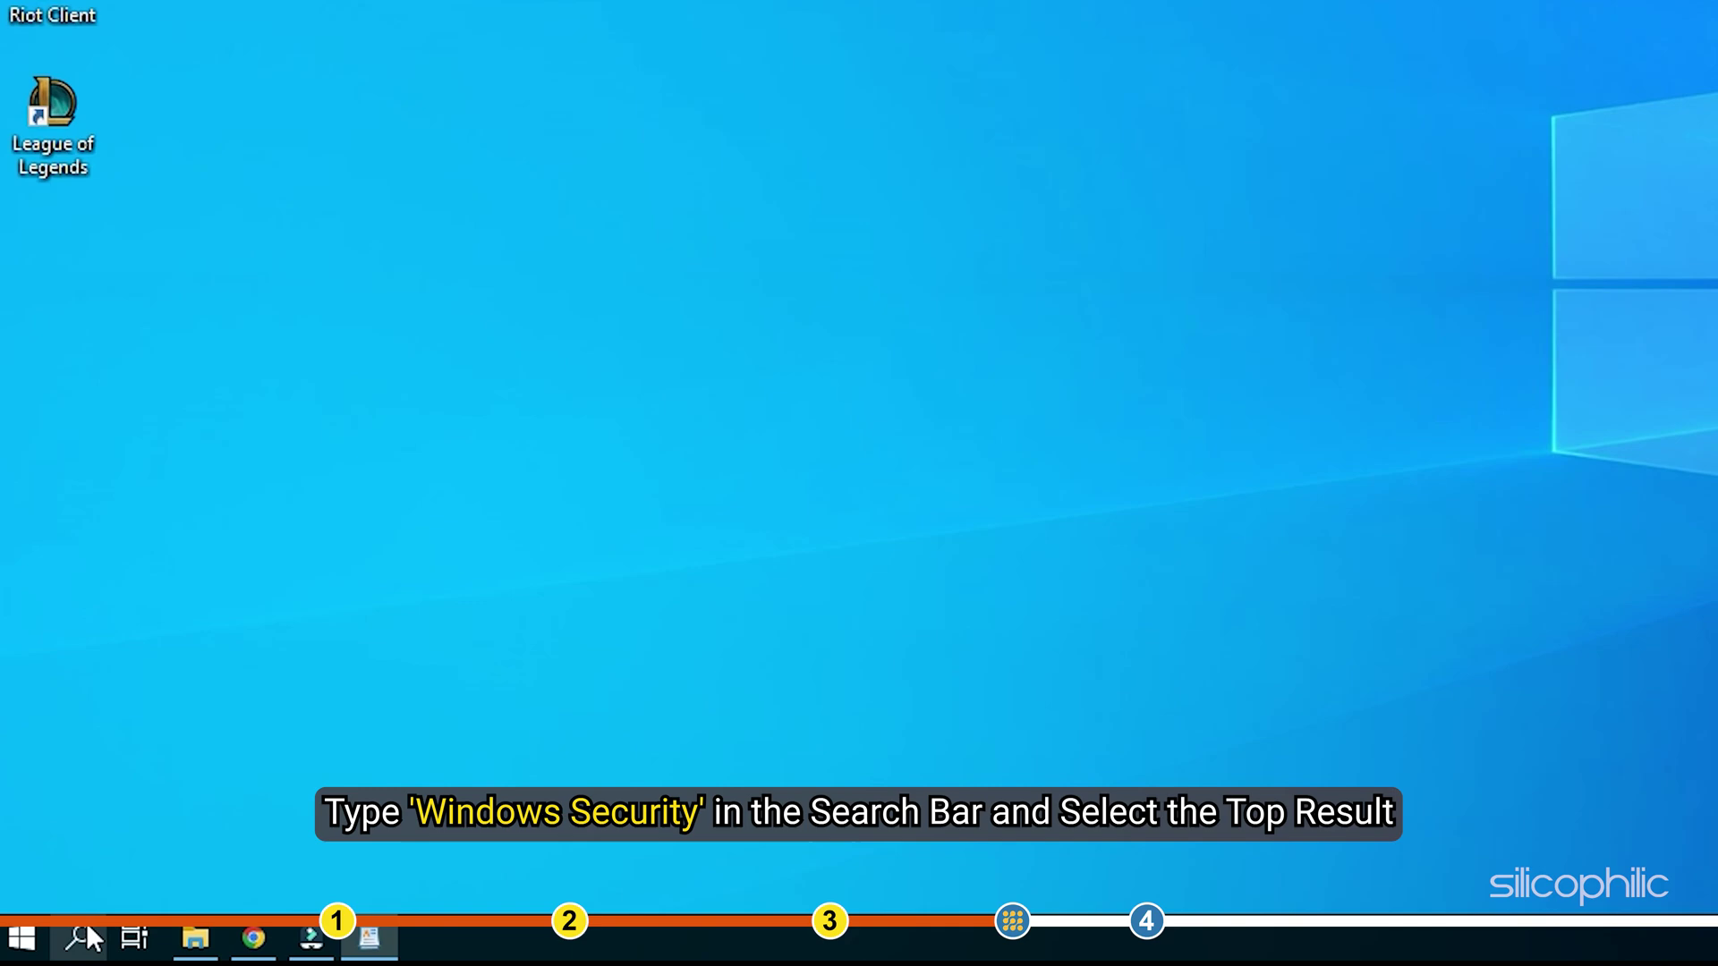
Search Windows for "windows security", open the Windows Security app and go to Virus & threat protection.
left_click(58, 949)
type("win")
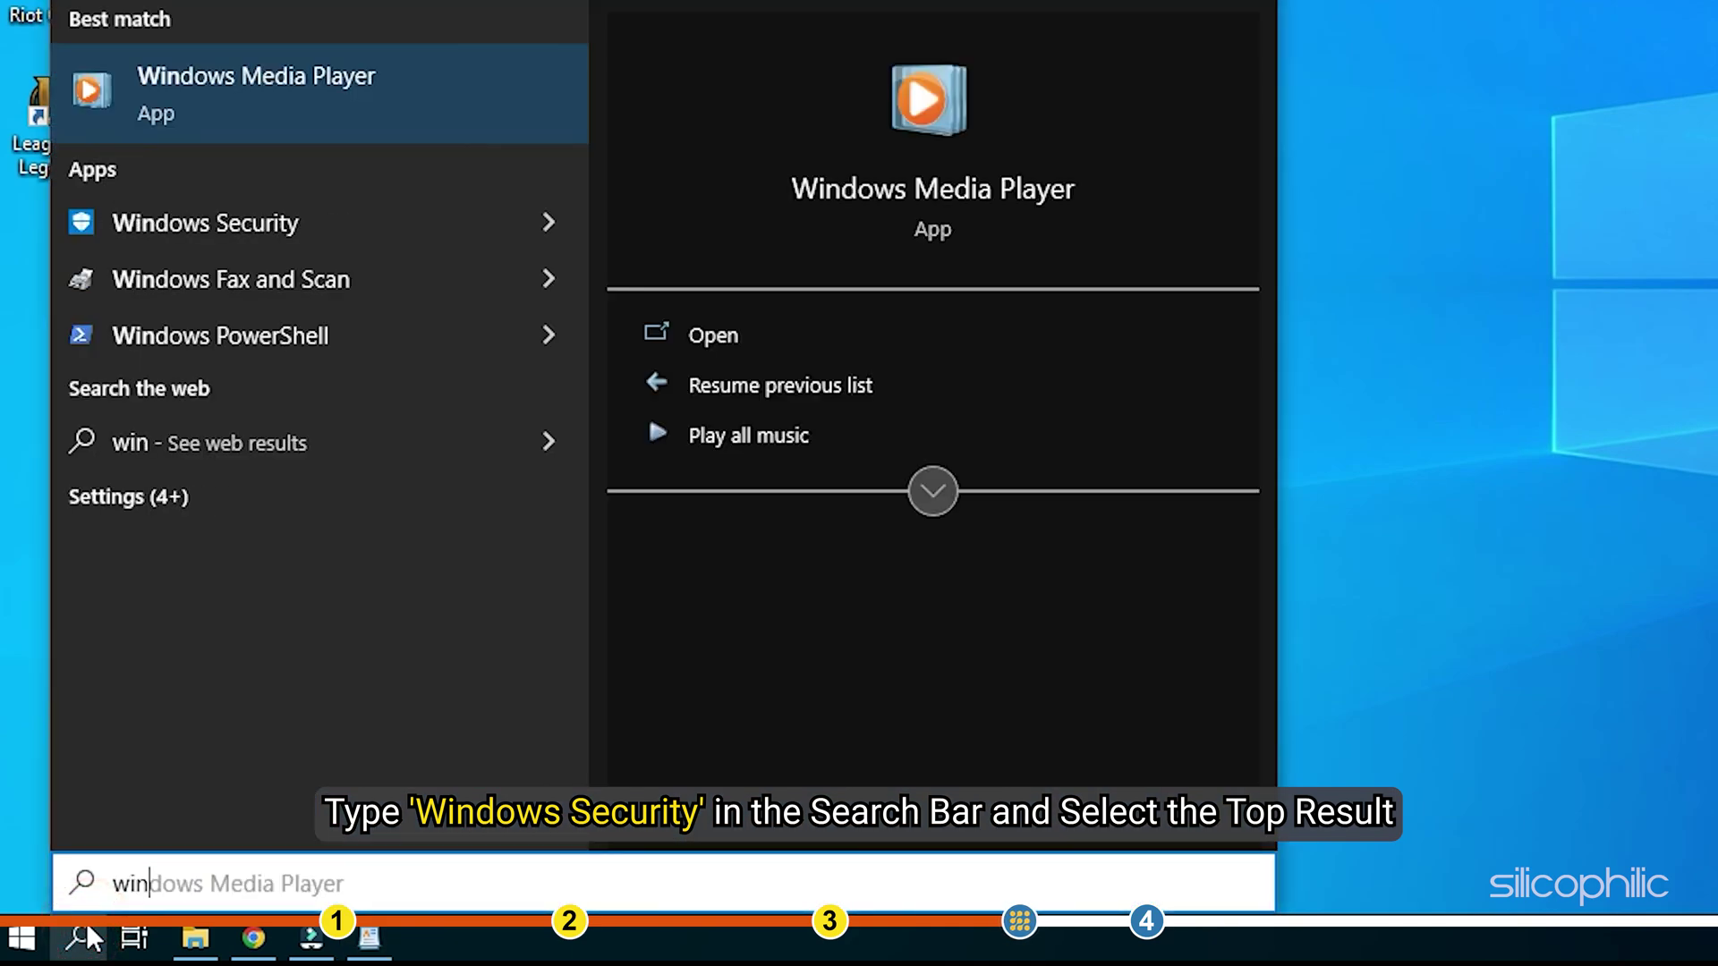
type("dows security")
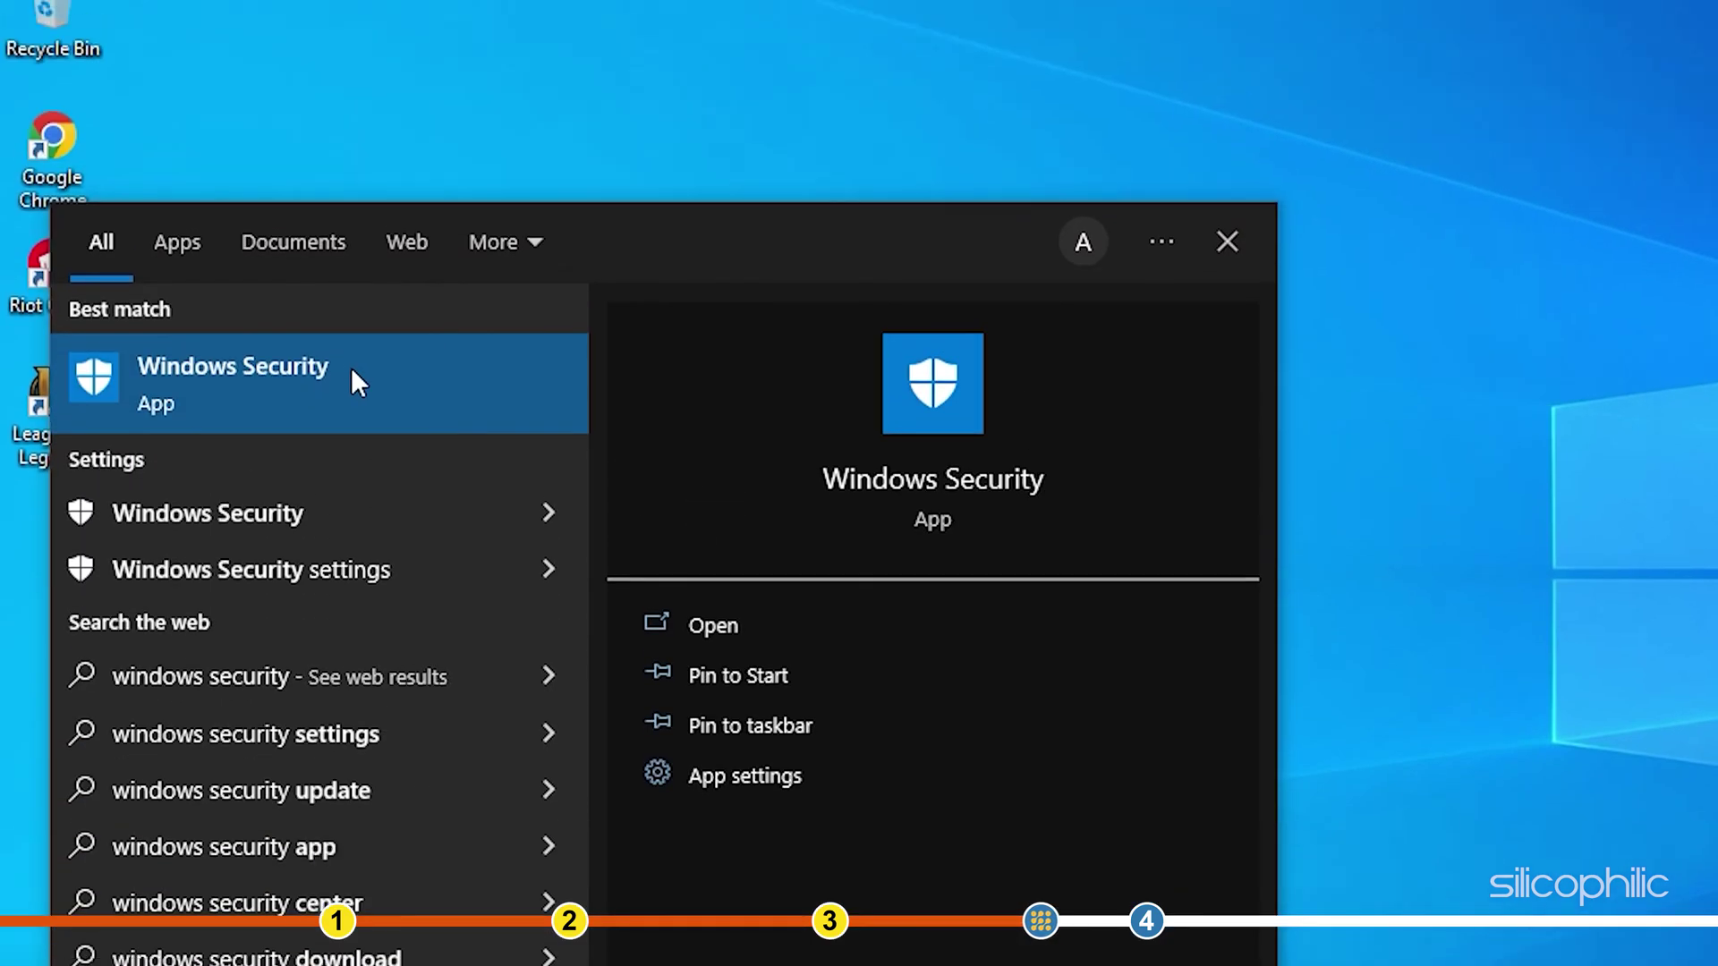
left_click(351, 77)
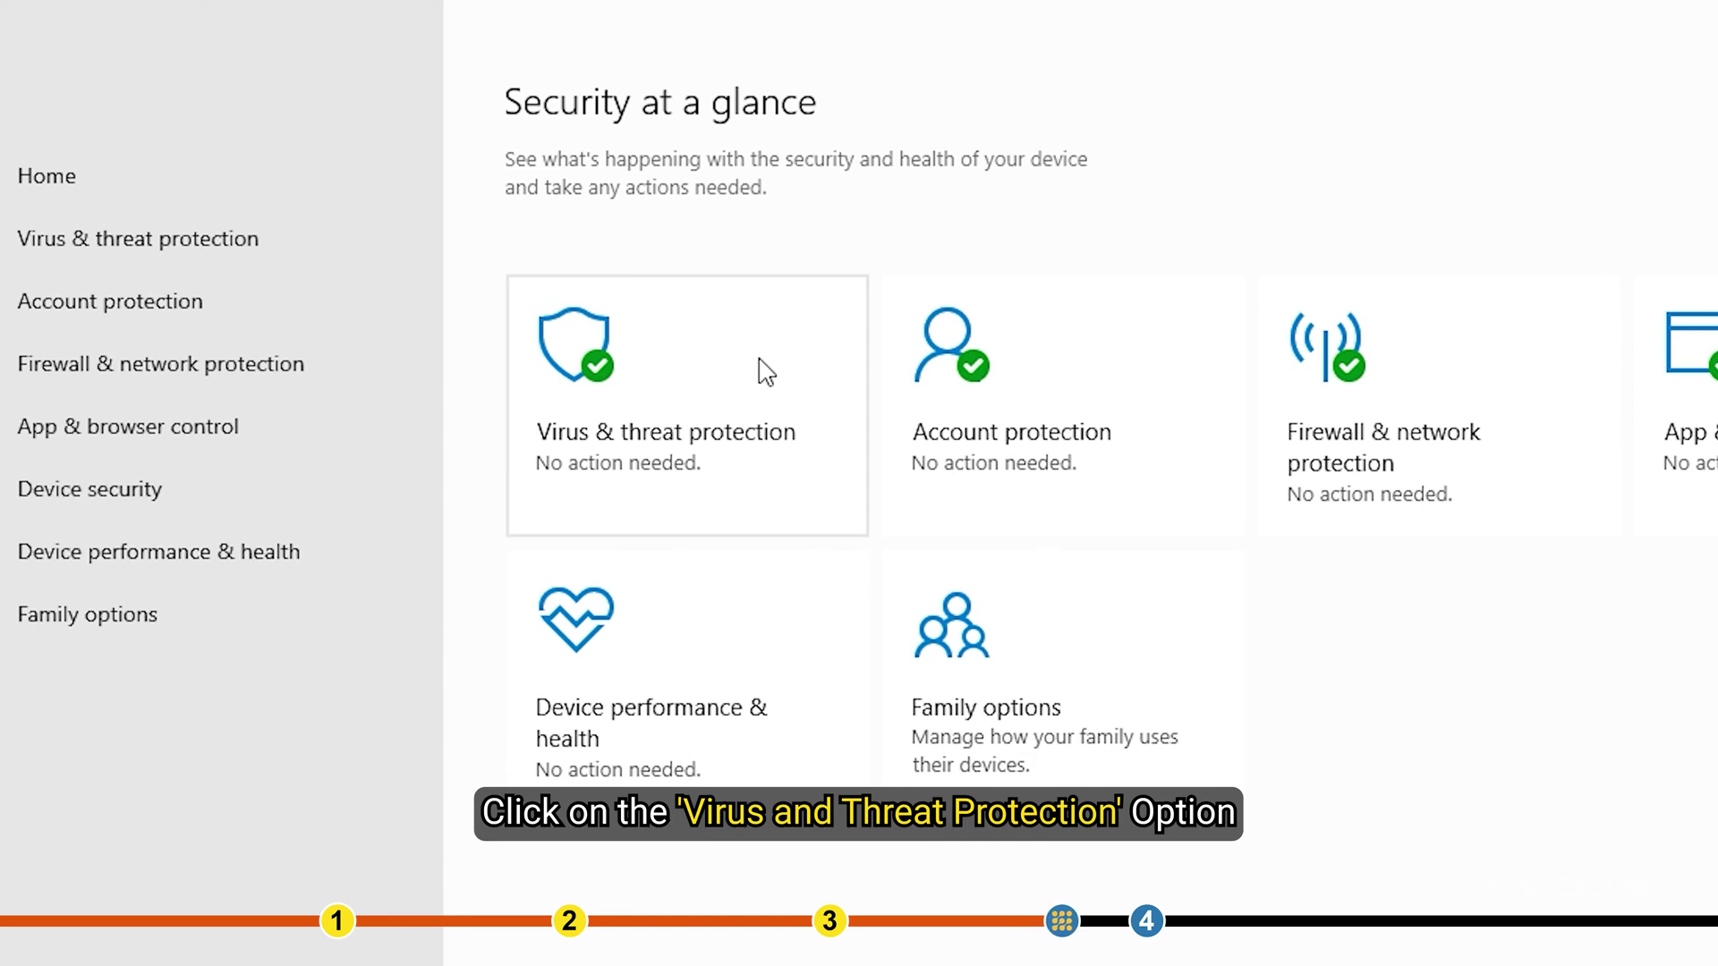
left_click(763, 370)
scroll(760, 370, "down", 1)
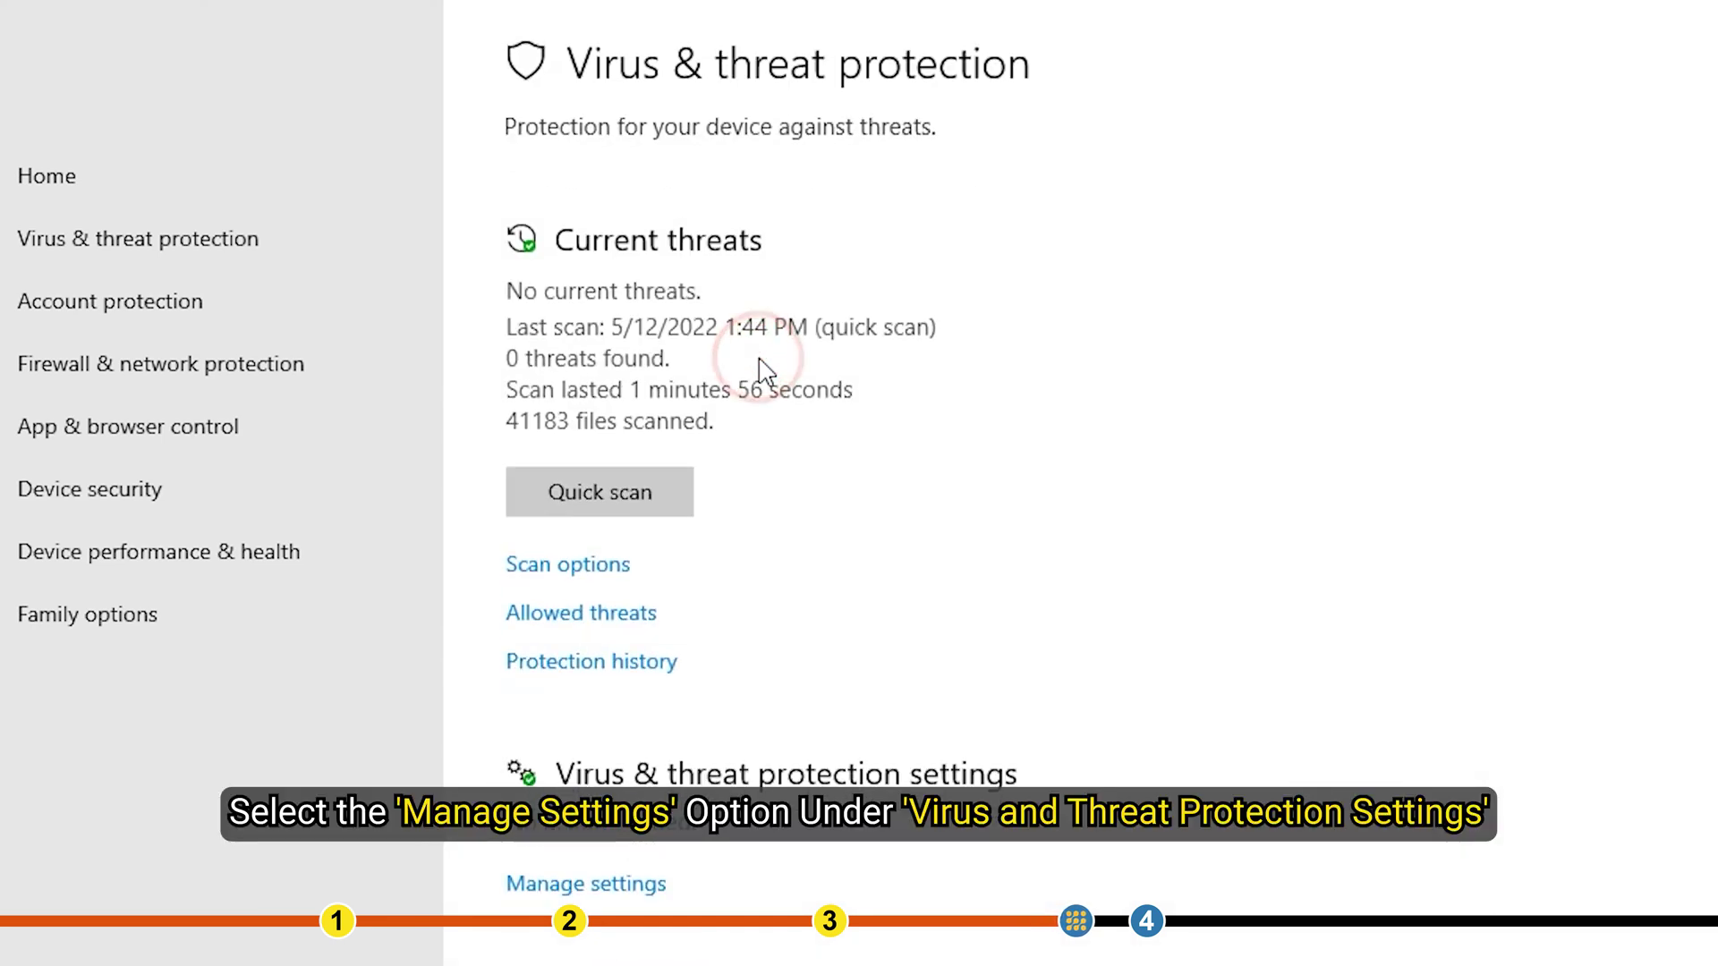
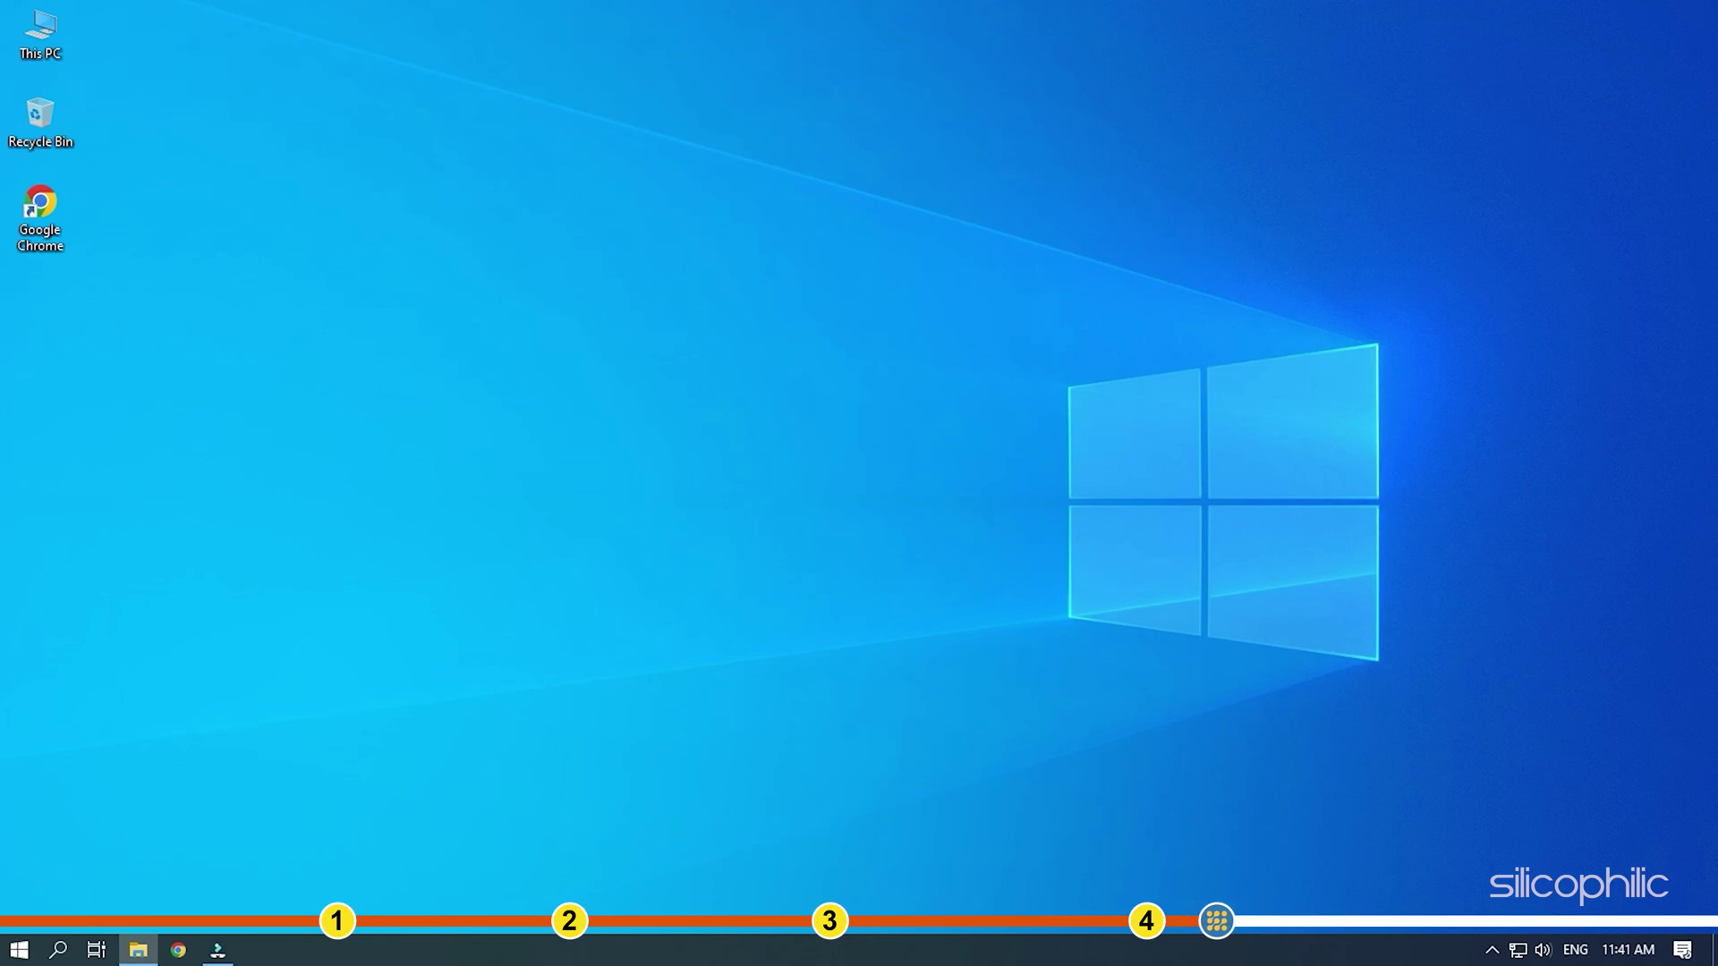
left_click(1002, 39)
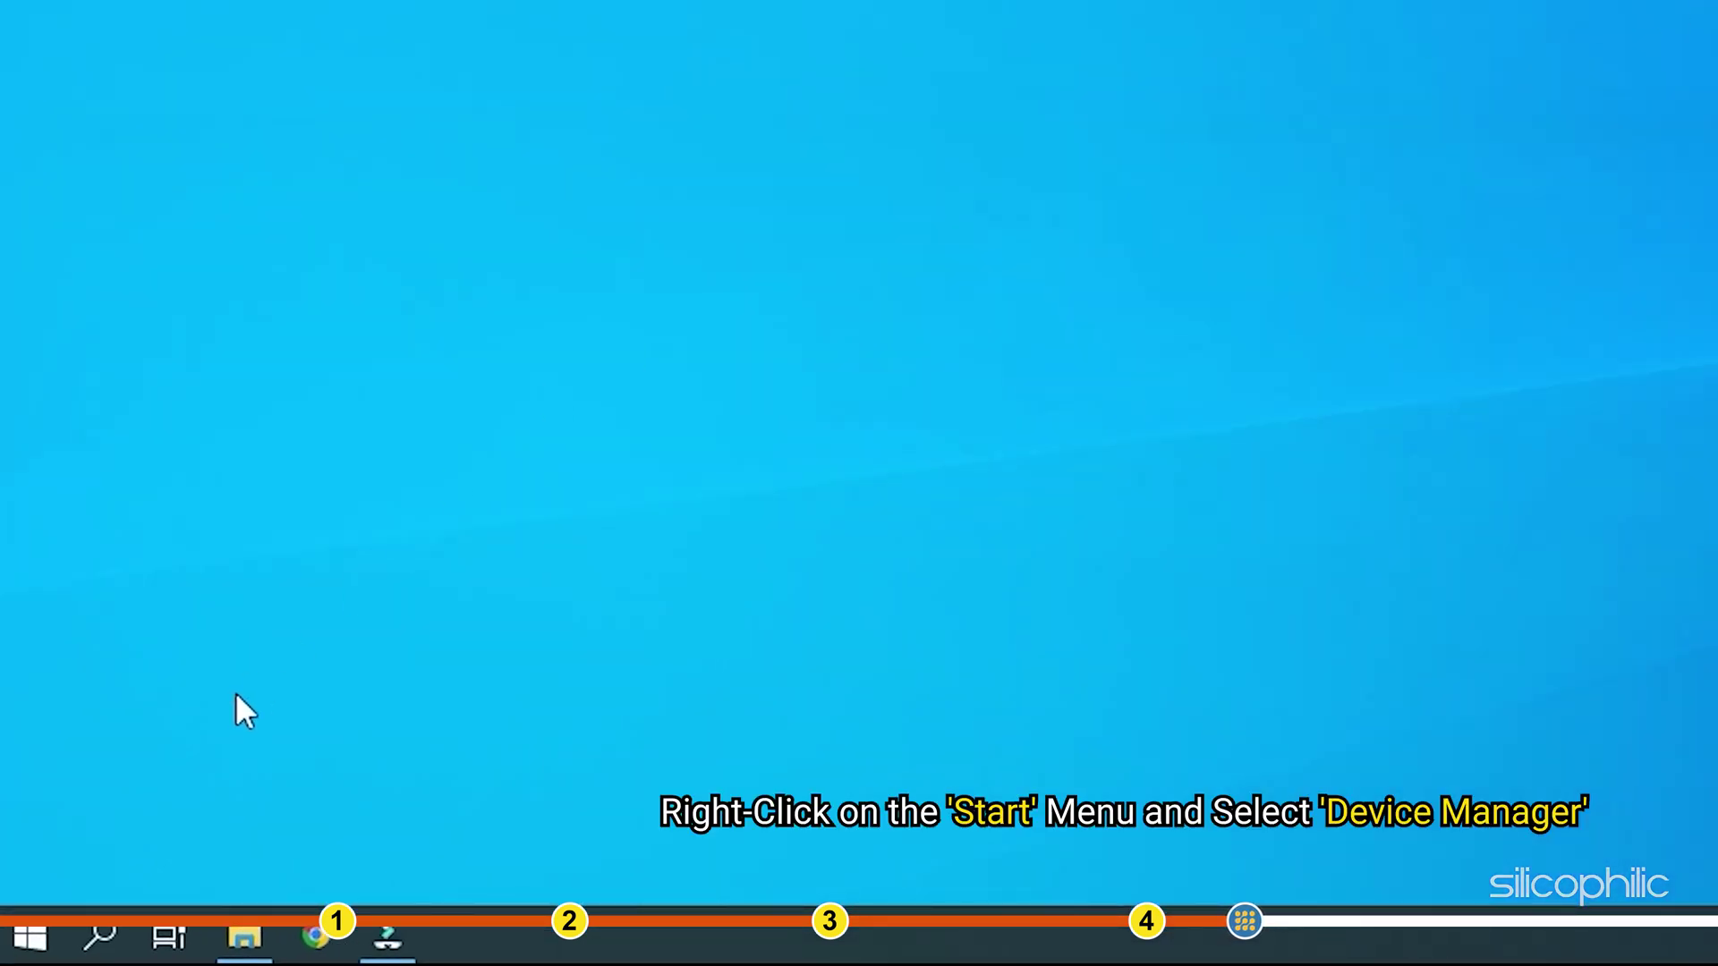
Open Device Manager and expand the display adapters category.
right_click(42, 949)
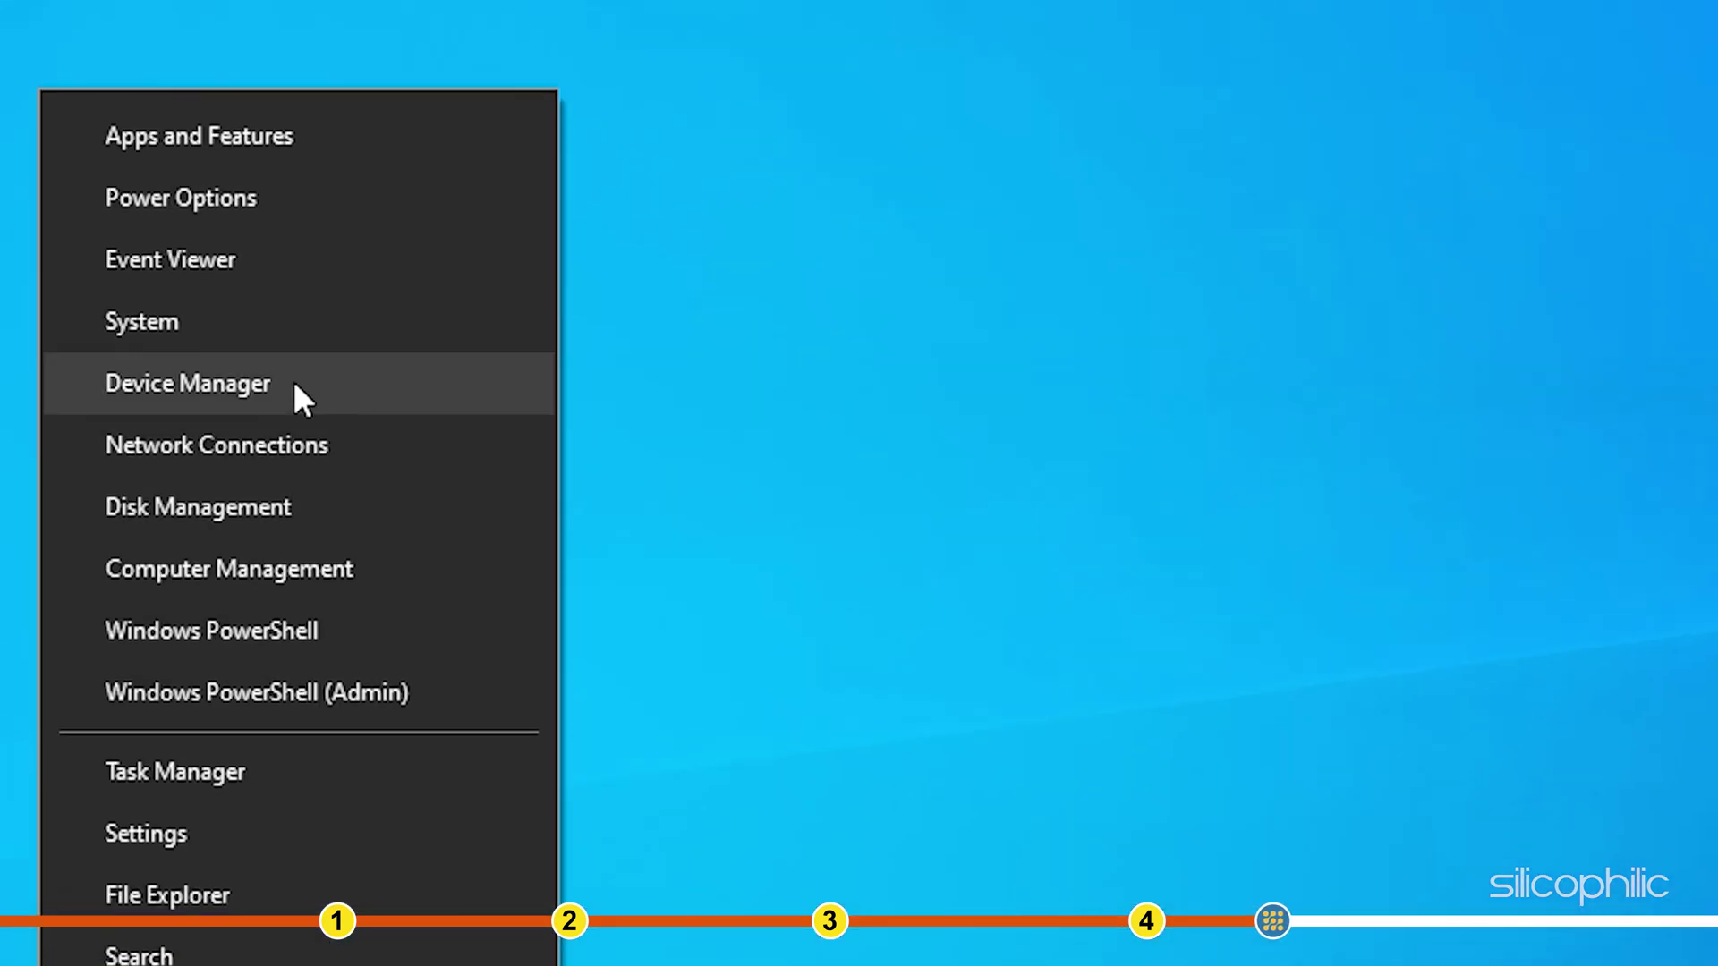
left_click(294, 111)
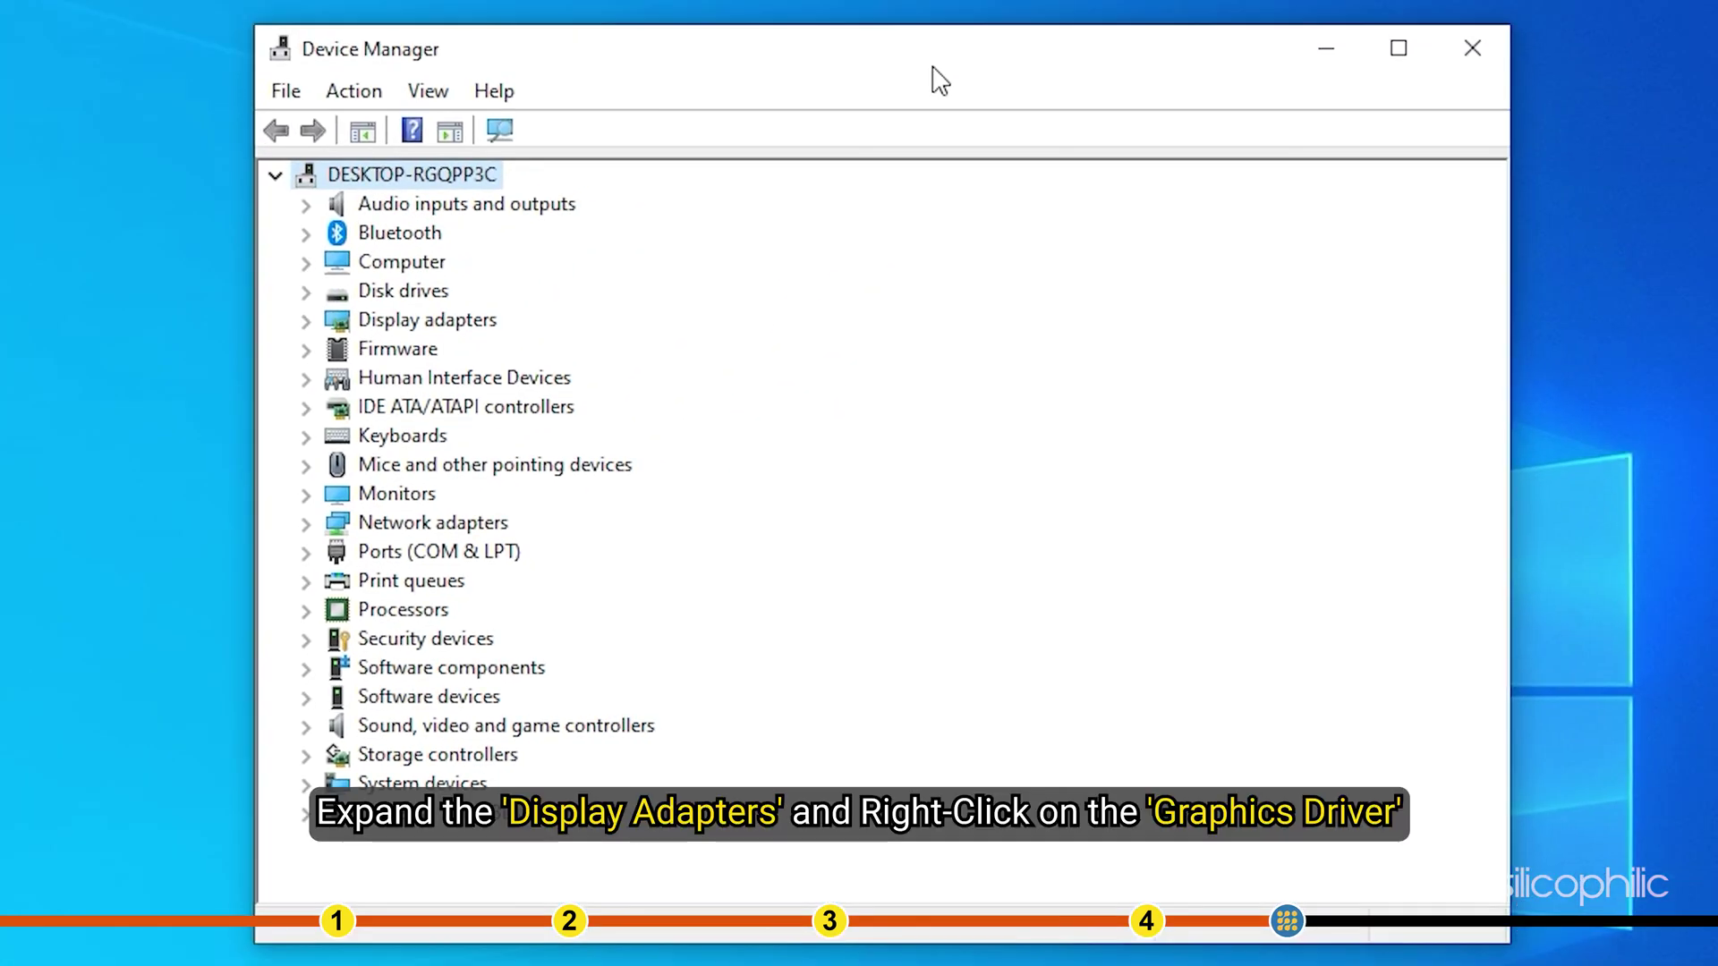
left_click(306, 324)
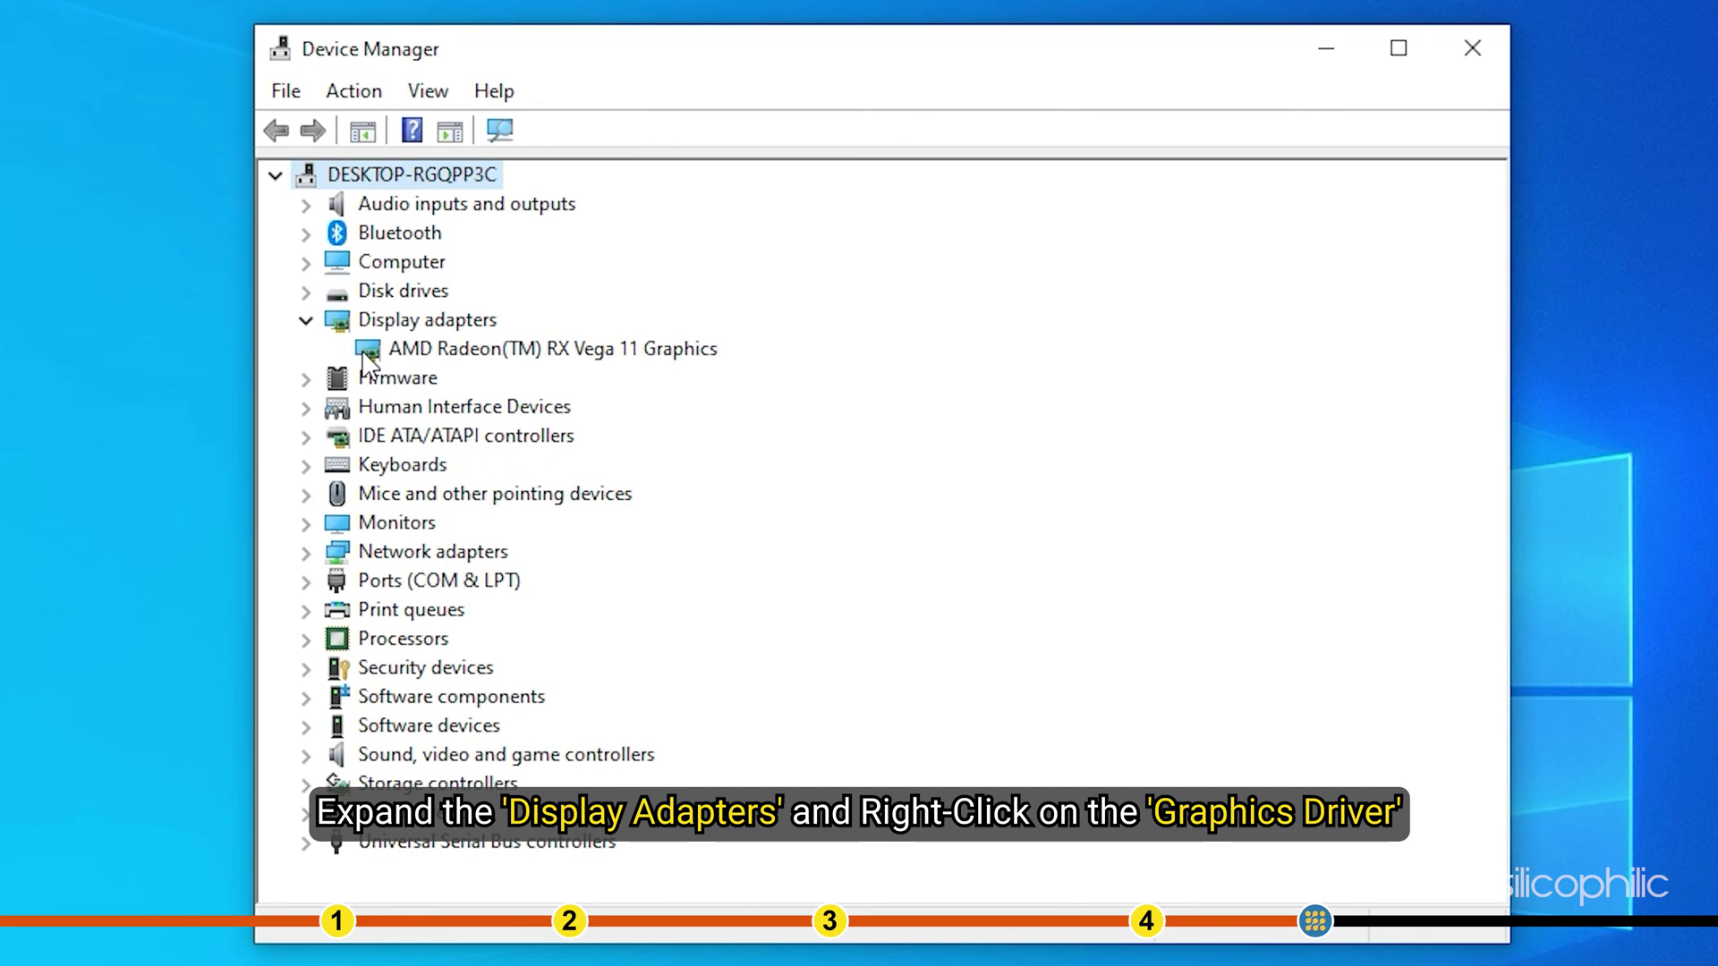
Update the AMD Radeon RX Vega 11 Graphics driver using the automatic driver search, then close the wizard and Device Manager.
right_click(433, 358)
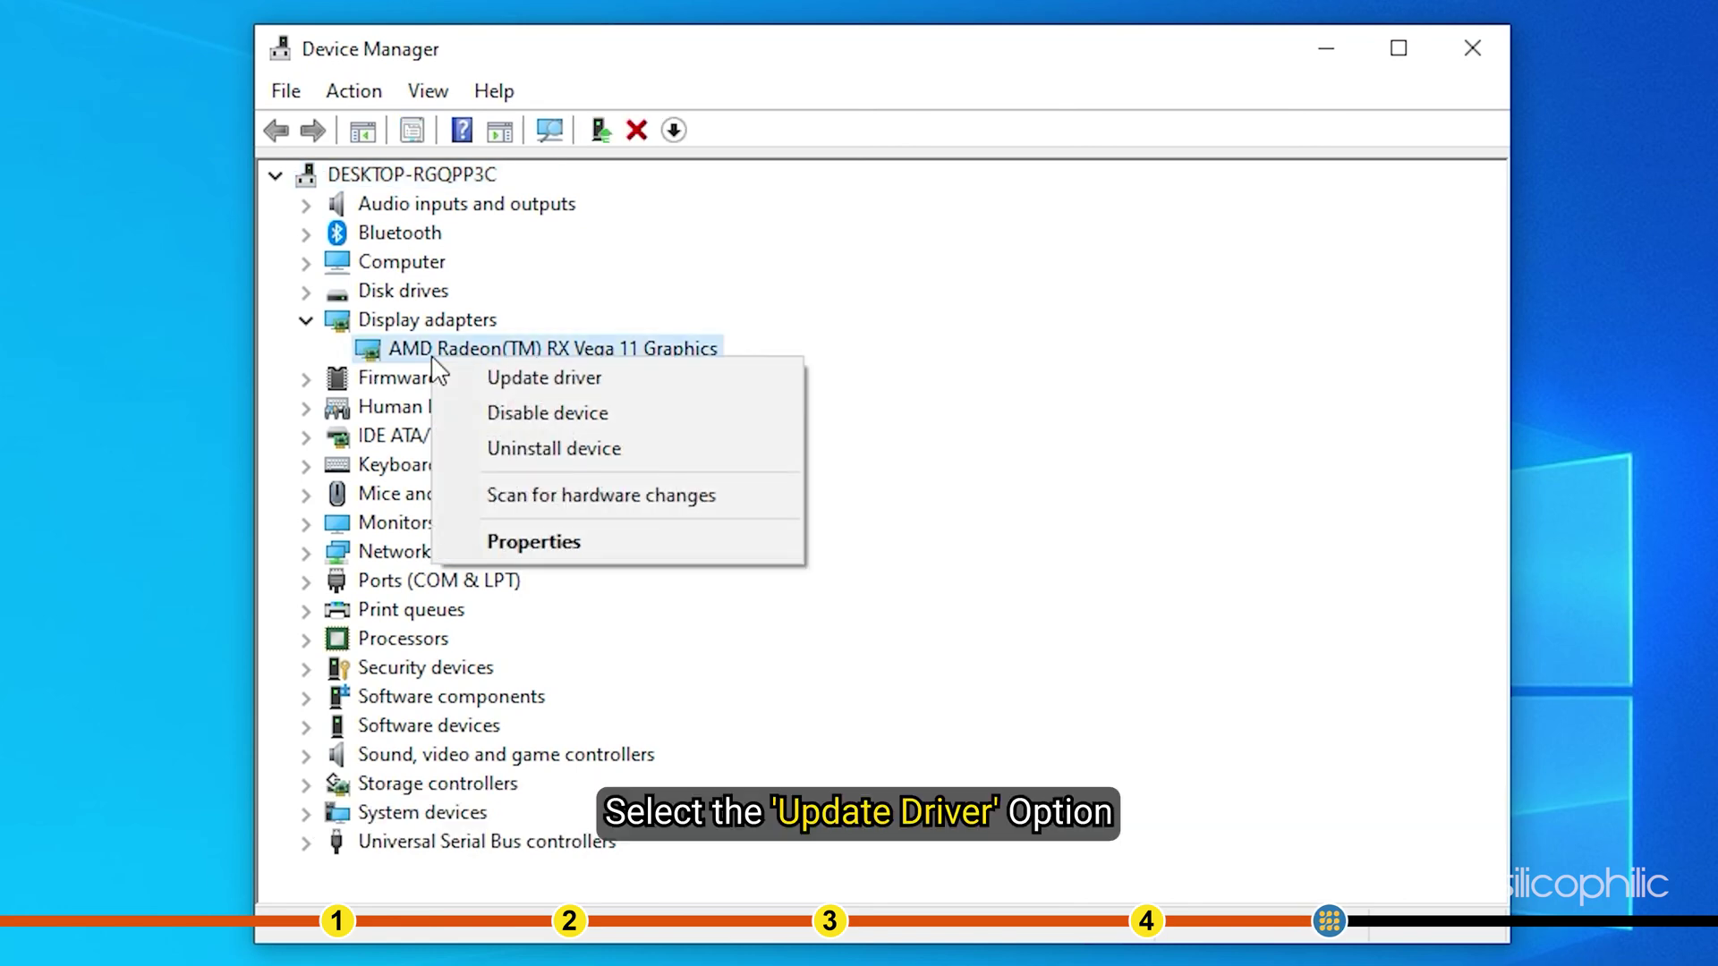
left_click(609, 378)
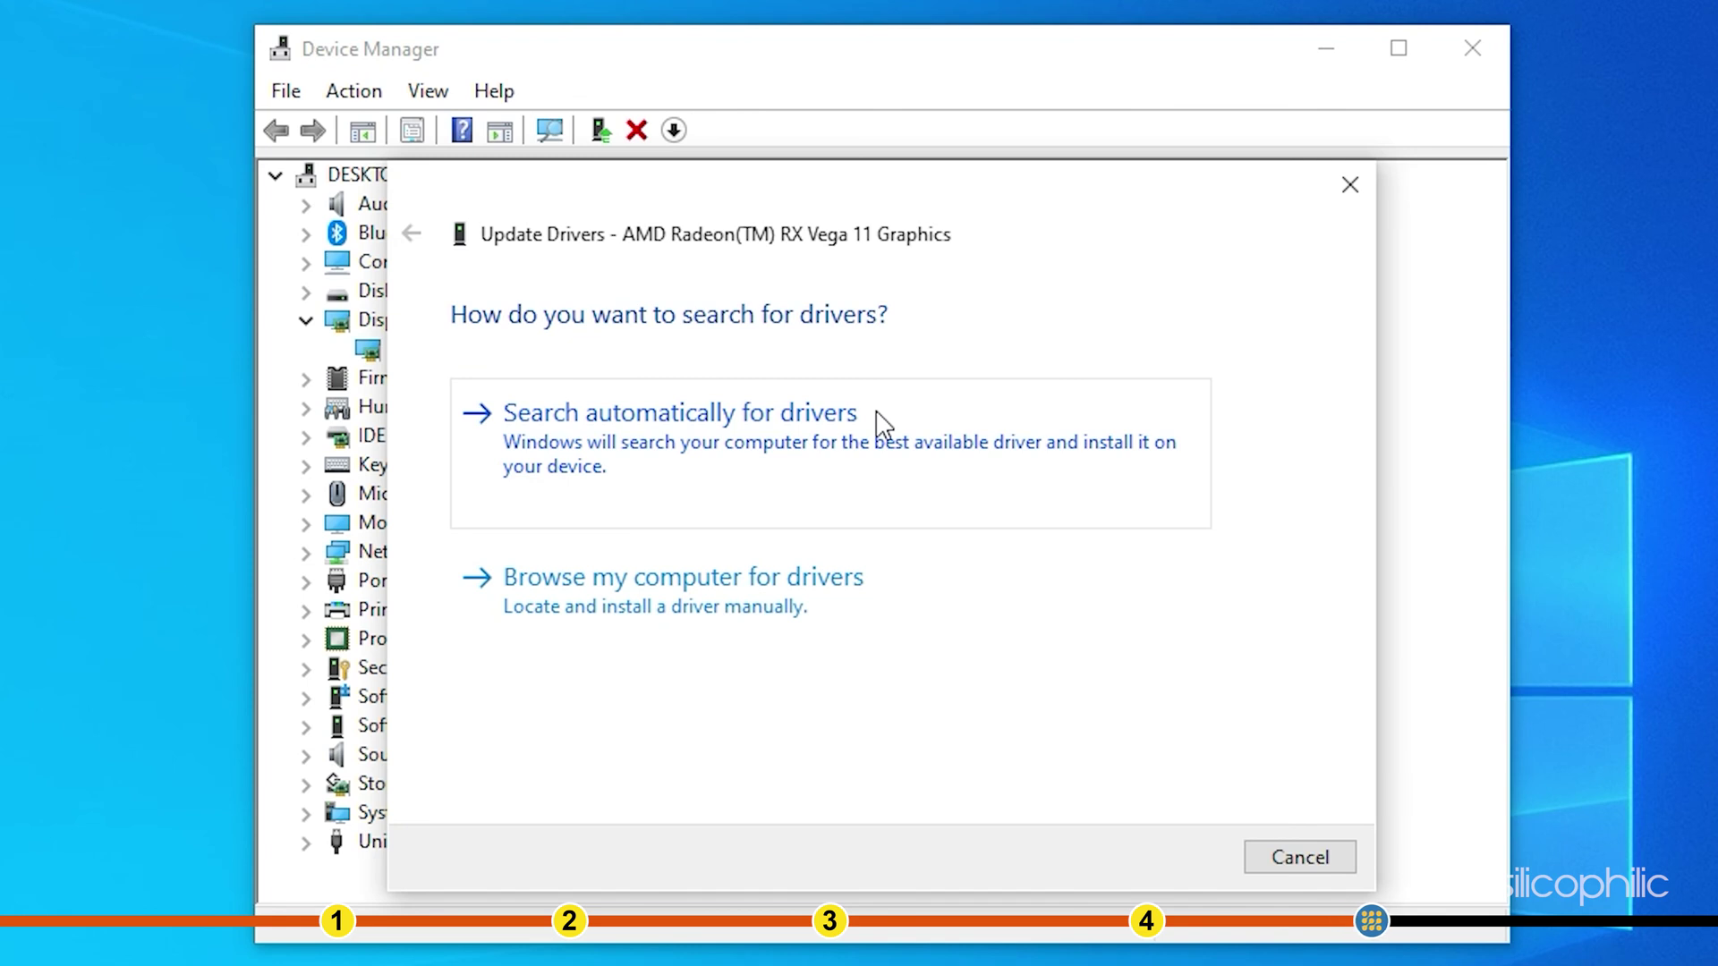
left_click(881, 421)
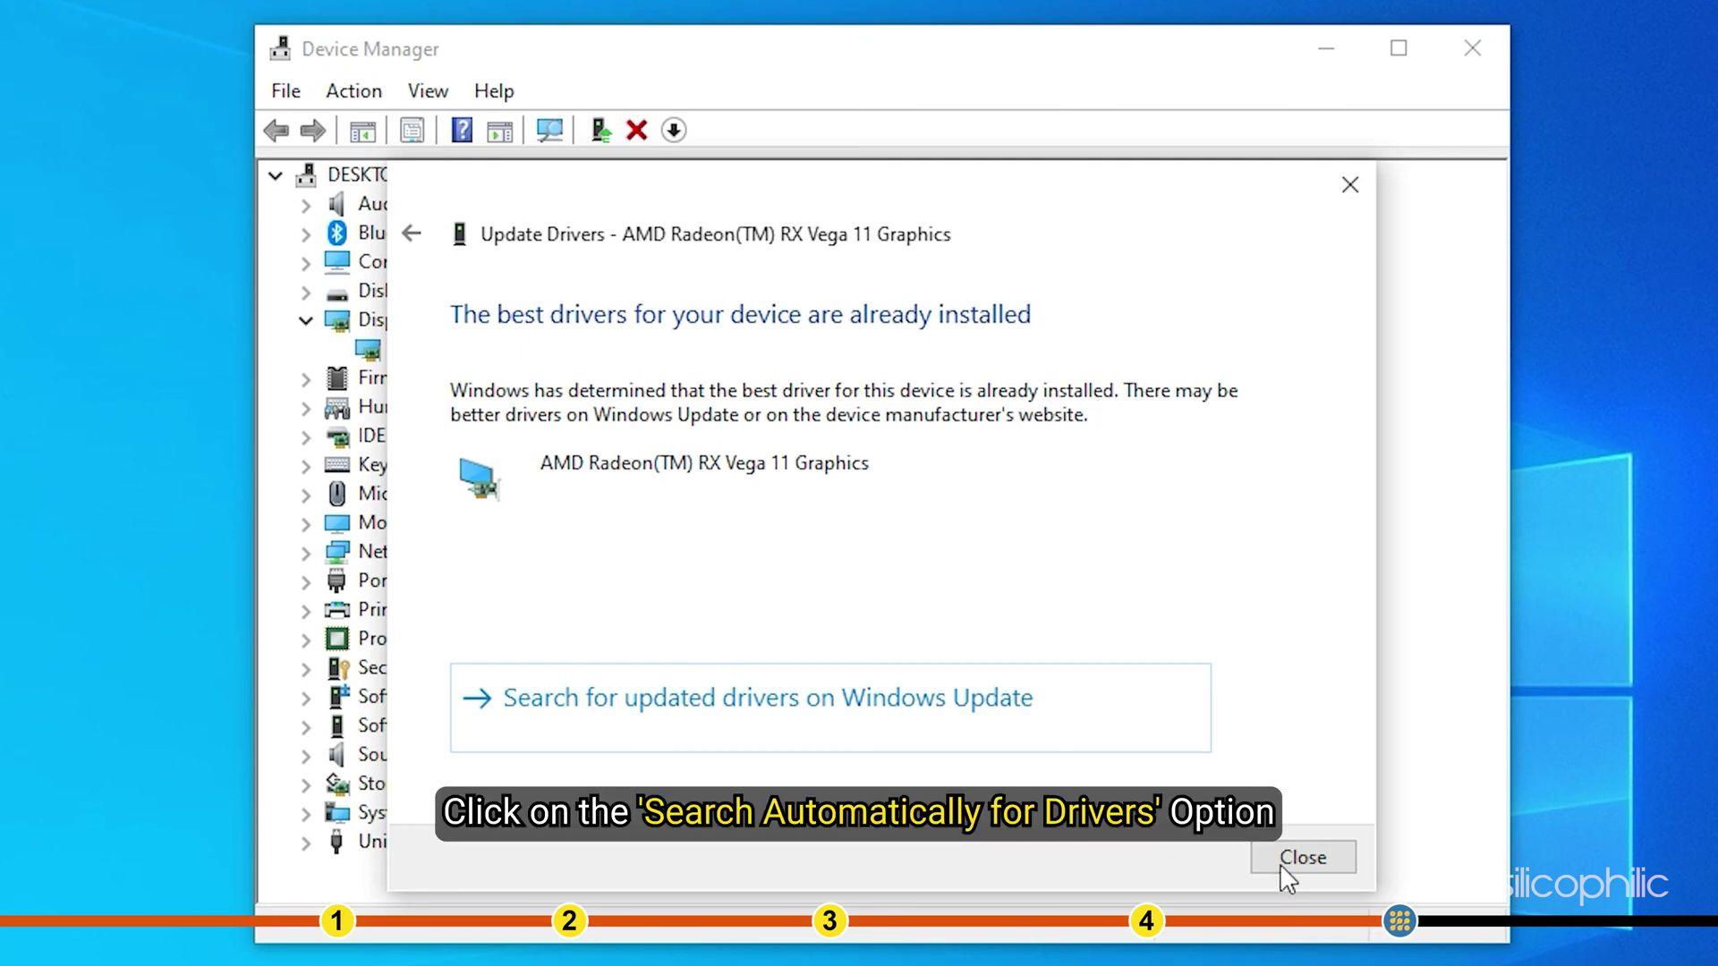
left_click(1303, 857)
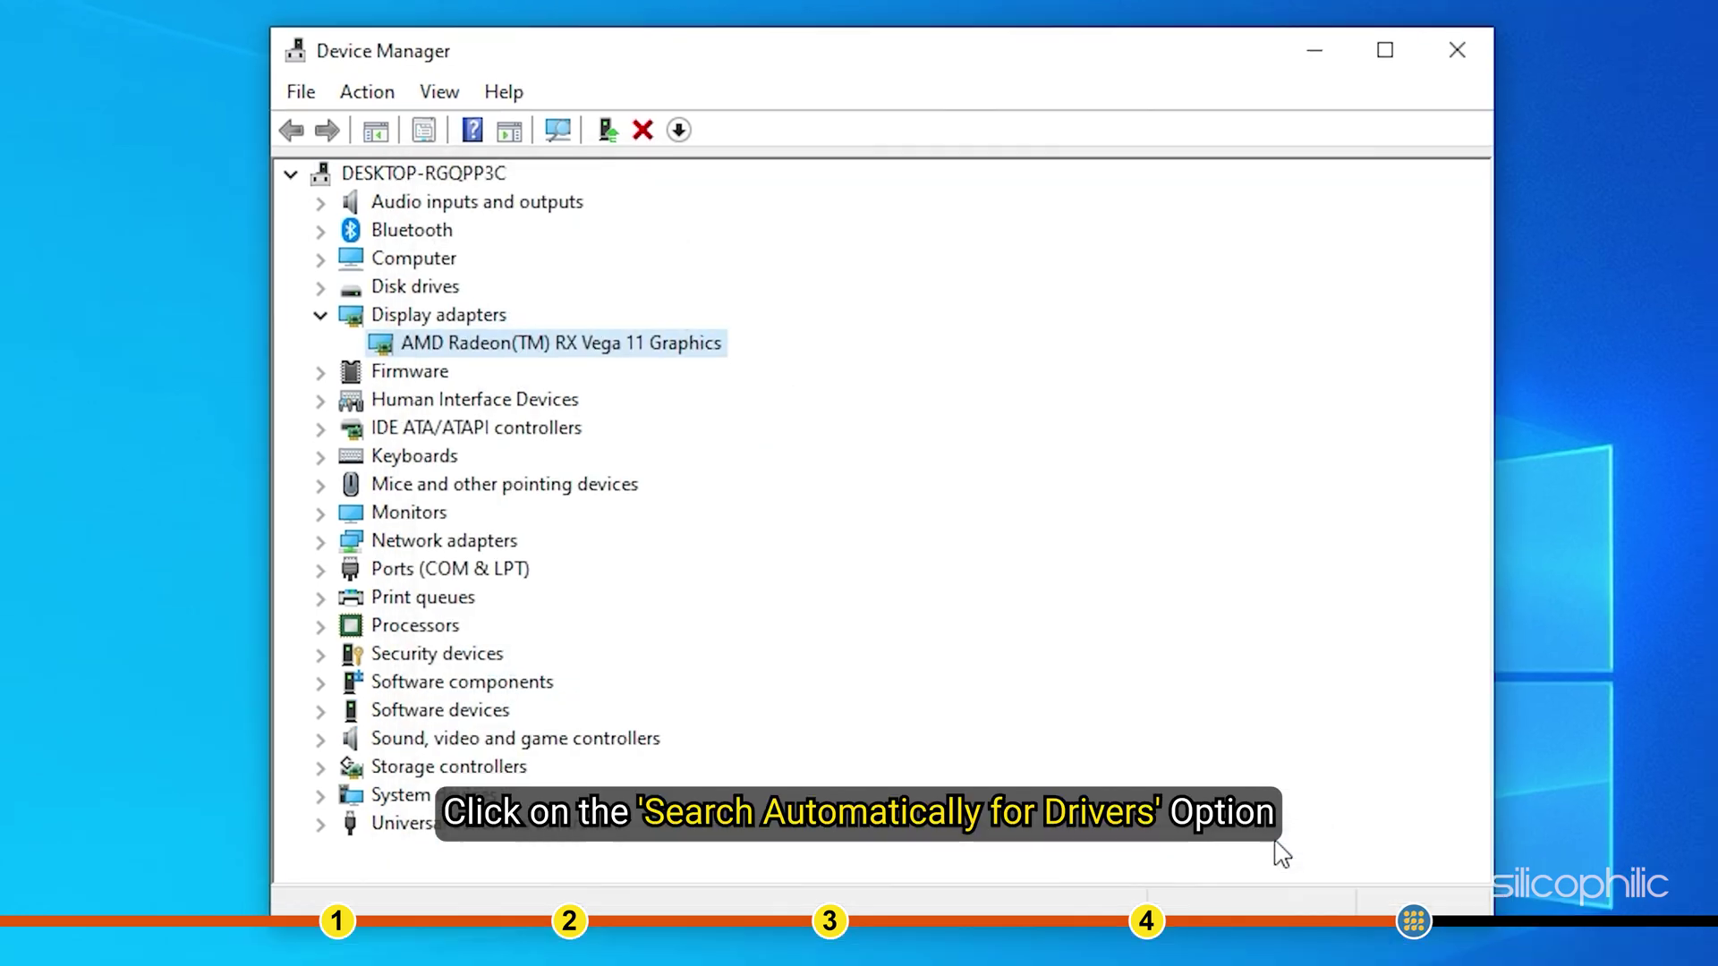
left_click(1472, 48)
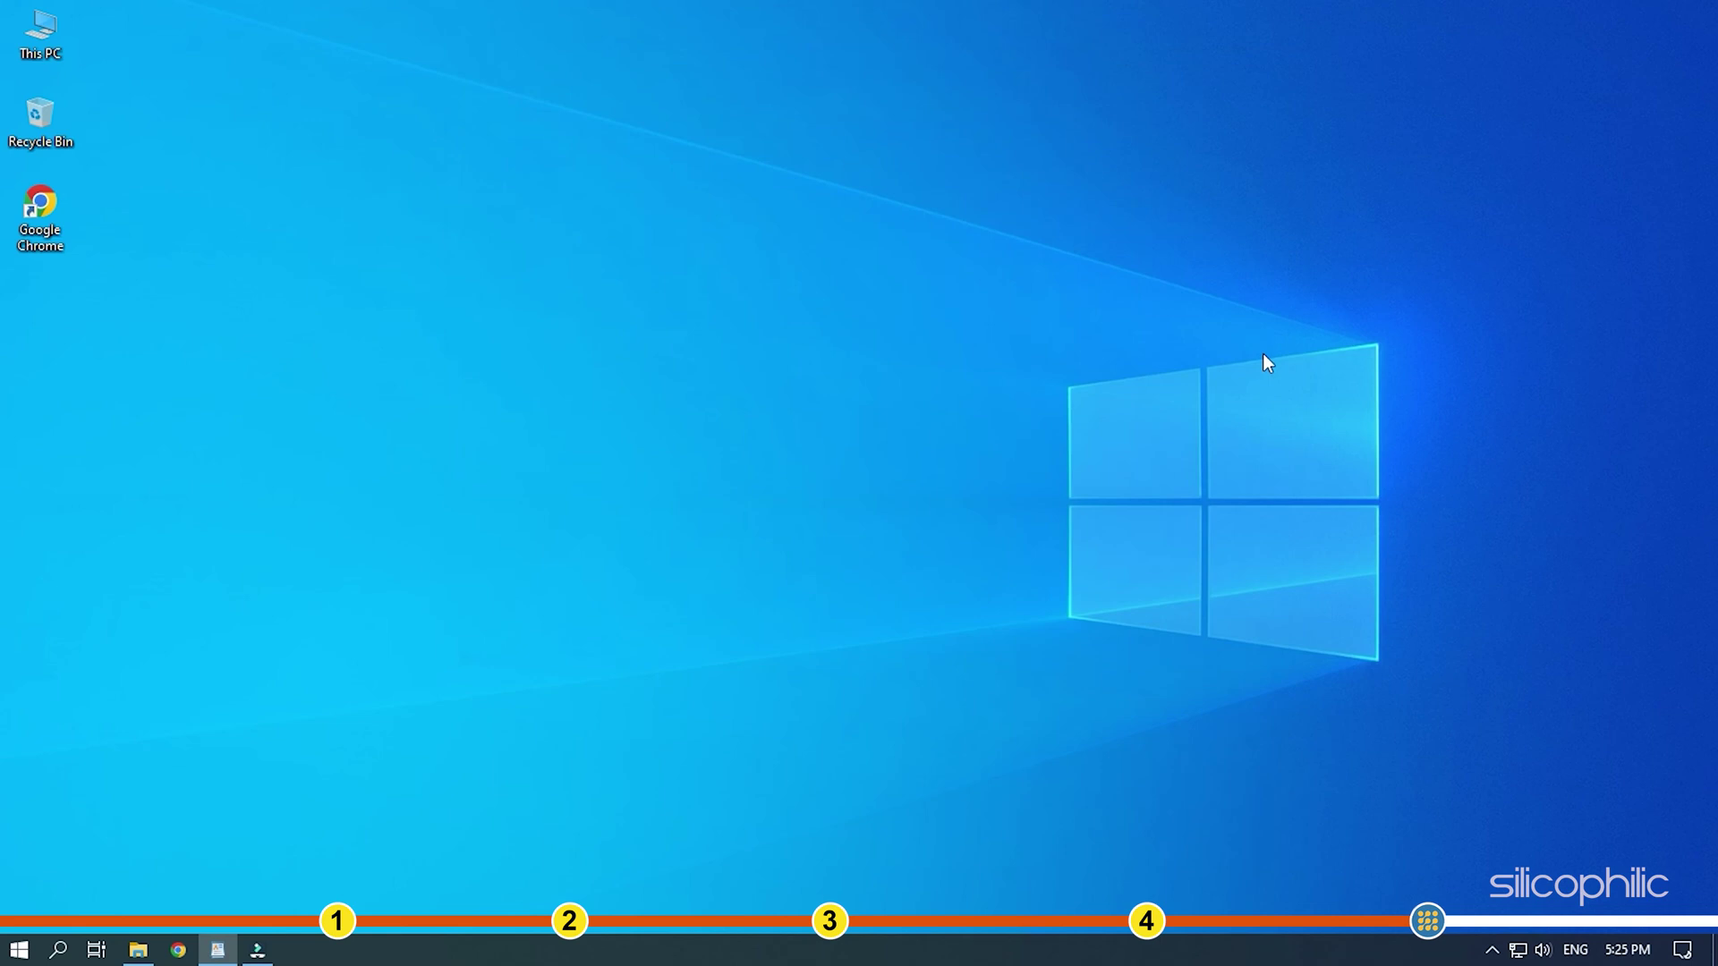